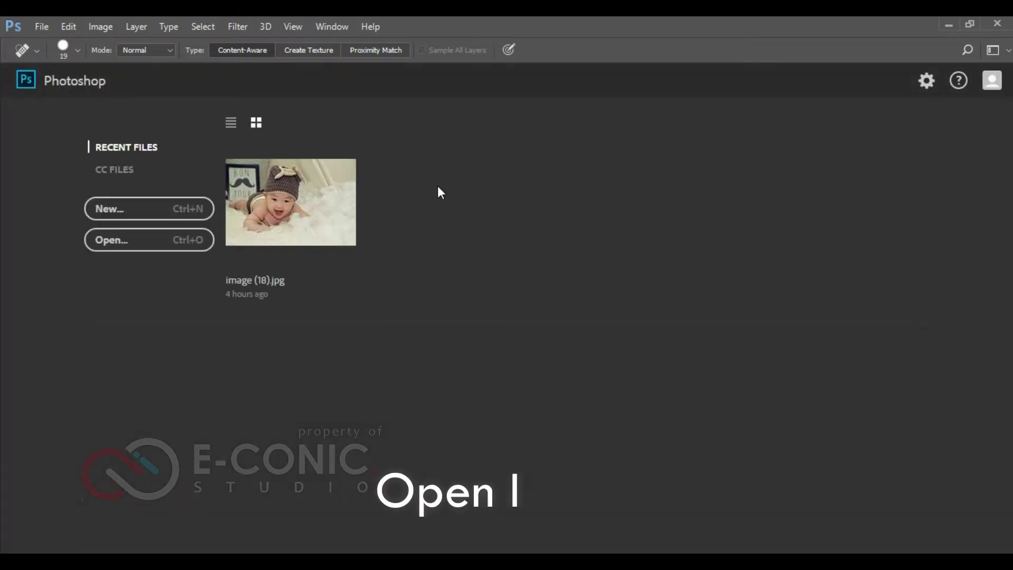
Step: Open the JPG file image (21) from the Photoshop folder
{"action": "left_click", "coordinate": [122, 241]}
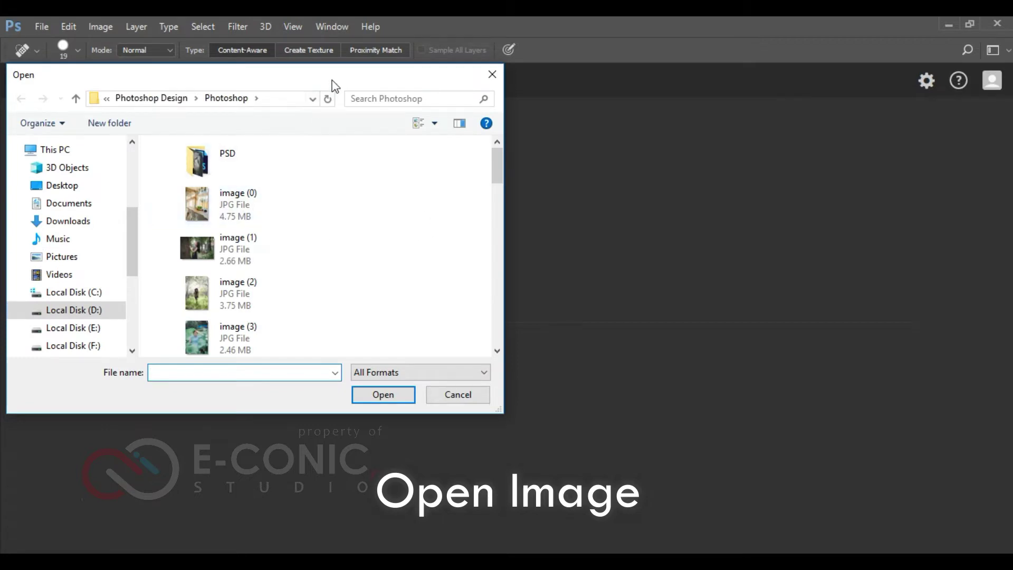
{"action": "scroll", "coordinate": [330, 239], "scroll_direction": "down", "scroll_amount": 3}
{"action": "scroll", "coordinate": [327, 236], "scroll_direction": "down", "scroll_amount": 5}
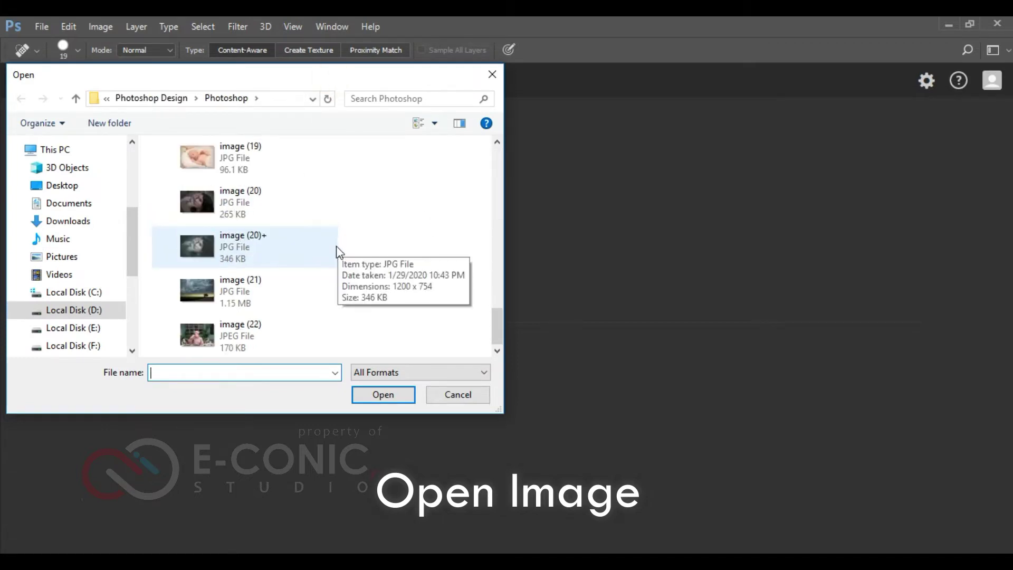
{"action": "left_click", "coordinate": [287, 292]}
{"action": "left_click", "coordinate": [388, 394]}
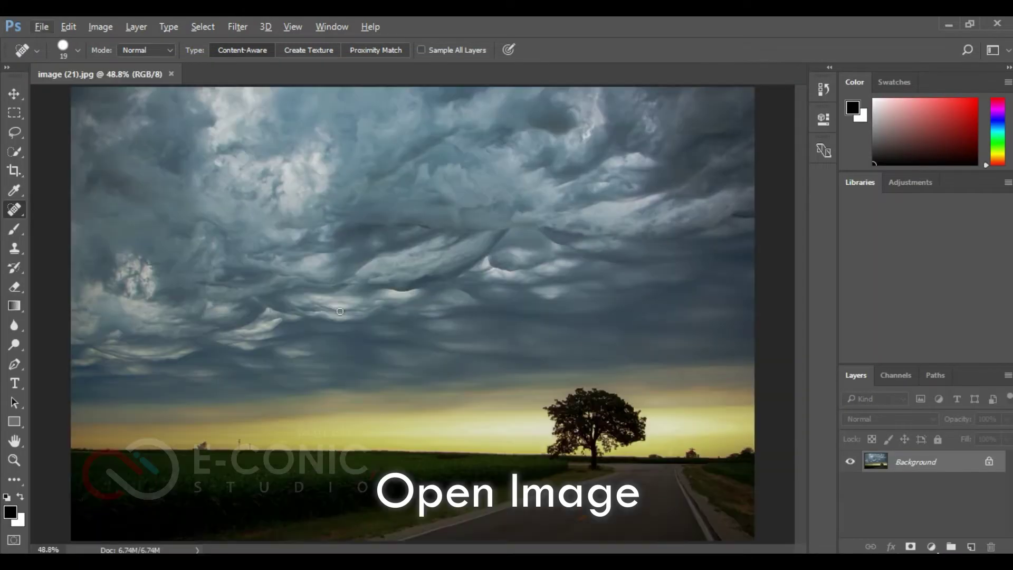
Step: Duplicate the Background layer and open the Camera Raw filter on the copy
{"action": "left_click", "coordinate": [16, 89]}
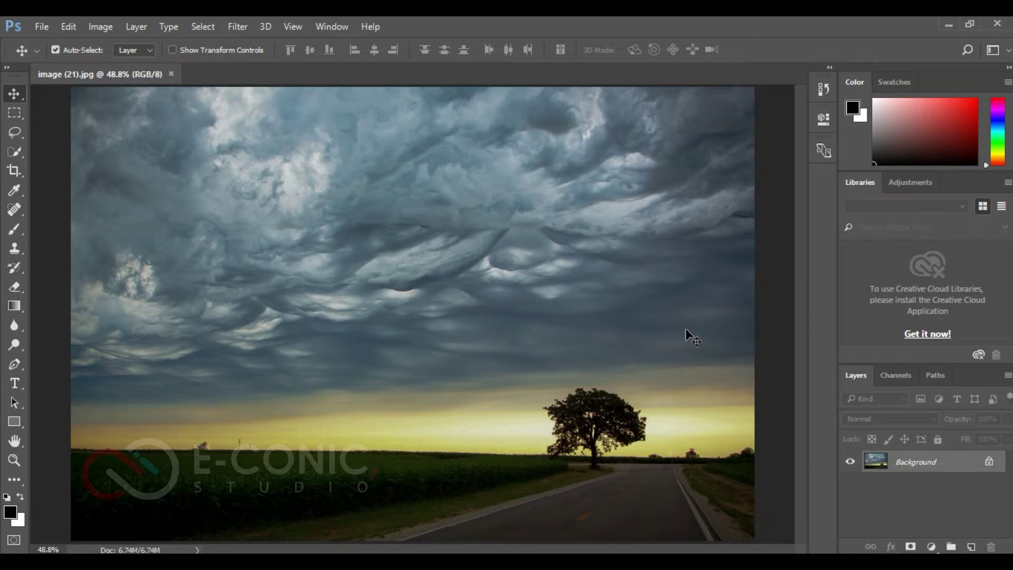
{"action": "left_click_drag", "start_coordinate": [910, 462], "coordinate": [973, 544]}
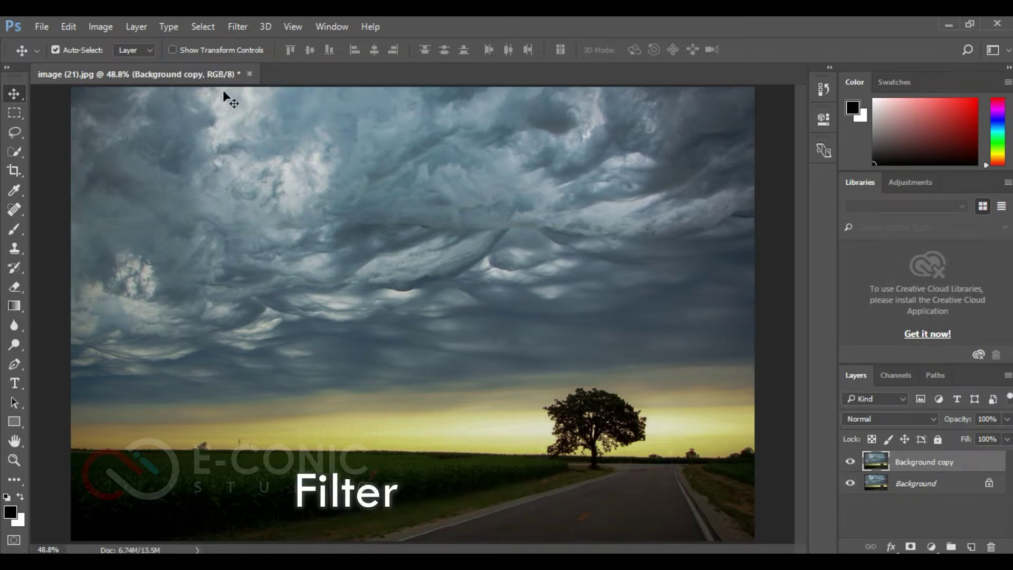
{"action": "left_click", "coordinate": [229, 26]}
{"action": "left_click", "coordinate": [280, 113]}
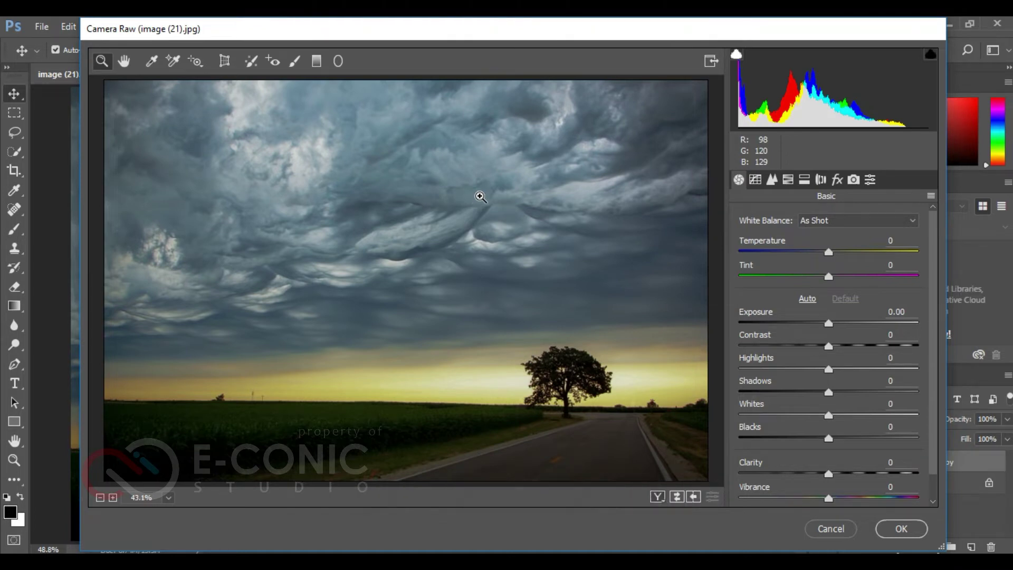
Step: Set the basic adjustments to temperature -7, exposure +1.15, contrast +10, highlights -82, shadows +79 and whites -100
{"action": "left_click_drag", "start_coordinate": [829, 252], "coordinate": [822, 260]}
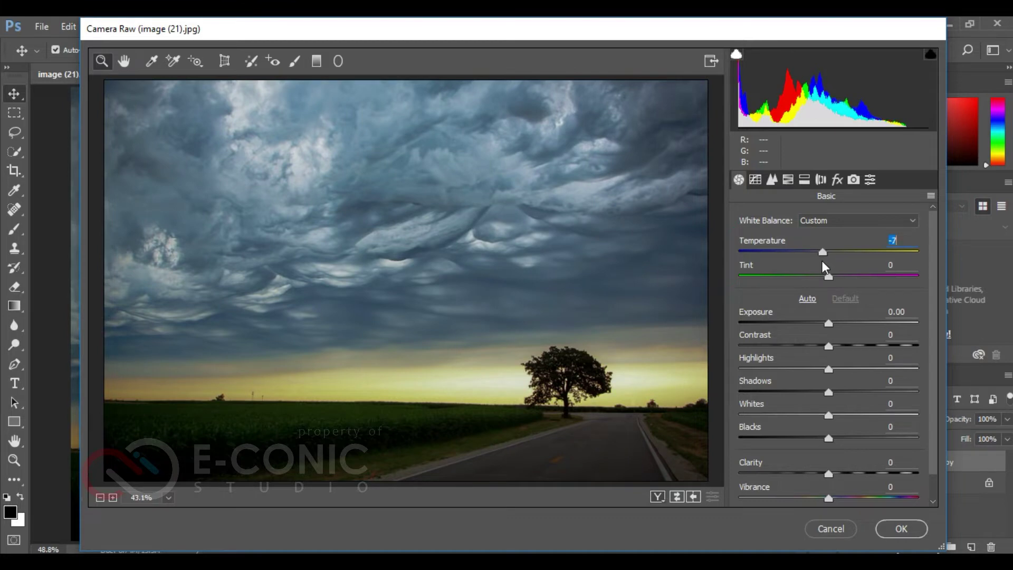
{"action": "left_click_drag", "start_coordinate": [829, 323], "coordinate": [757, 371]}
{"action": "left_click_drag", "start_coordinate": [828, 392], "coordinate": [899, 397]}
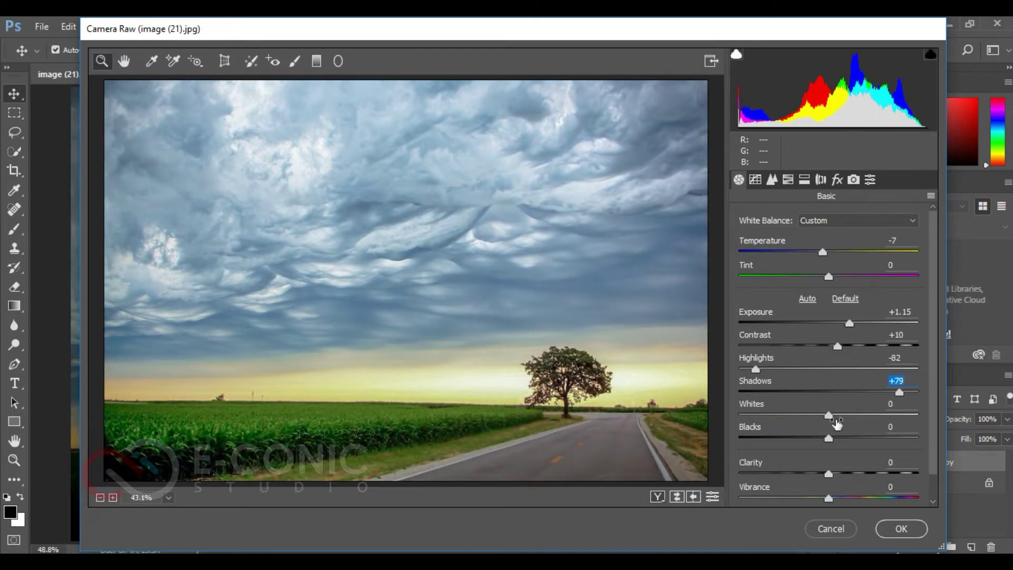
{"action": "left_click_drag", "start_coordinate": [830, 420], "coordinate": [719, 438]}
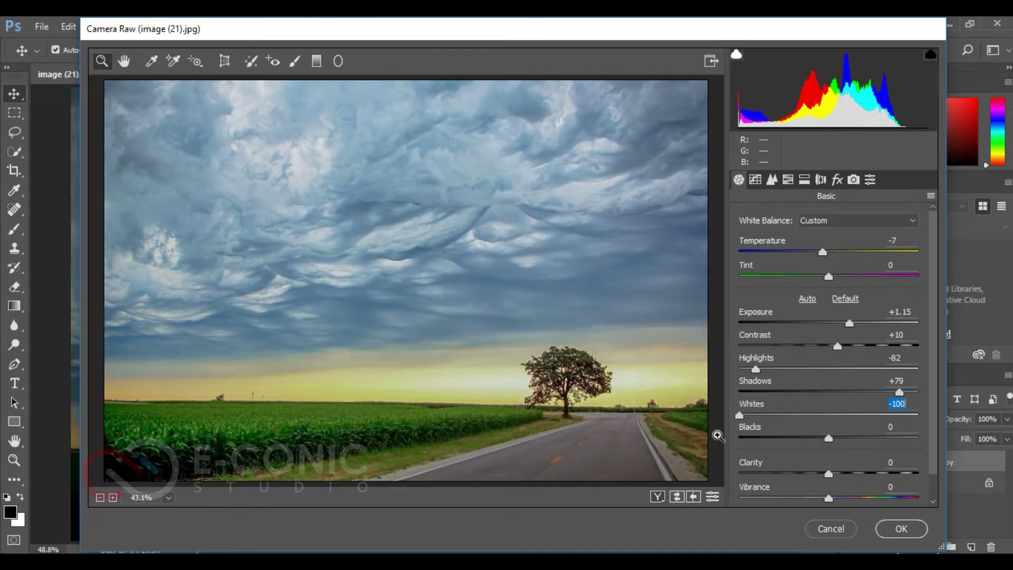
Step: Raise the photo's color intensity by setting vibrance to +30 and saturation to +21
{"action": "scroll", "coordinate": [820, 428], "scroll_direction": "down", "scroll_amount": 1}
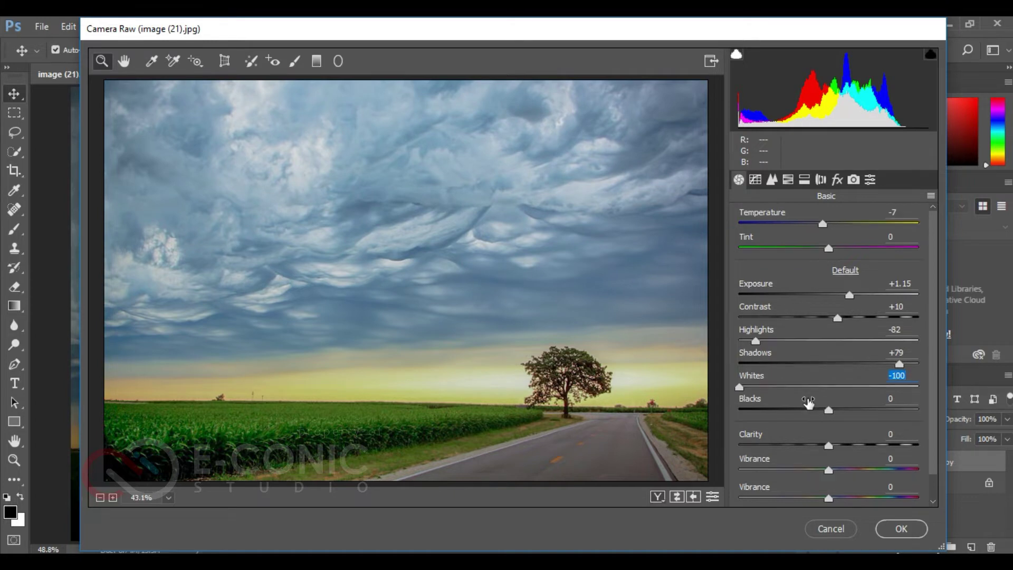
{"action": "left_click_drag", "start_coordinate": [830, 473], "coordinate": [842, 496]}
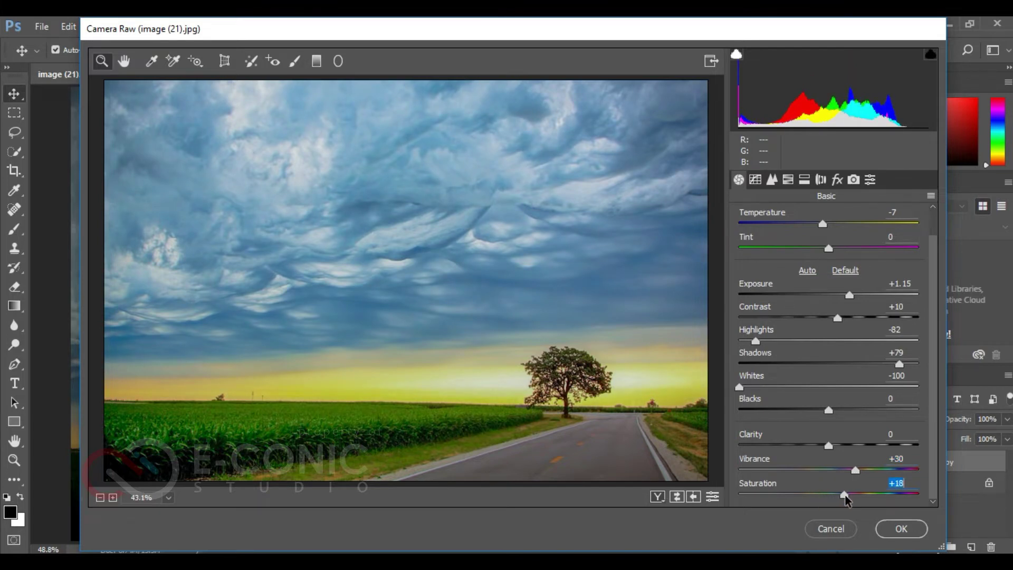
{"action": "left_click_drag", "start_coordinate": [844, 496], "coordinate": [849, 499]}
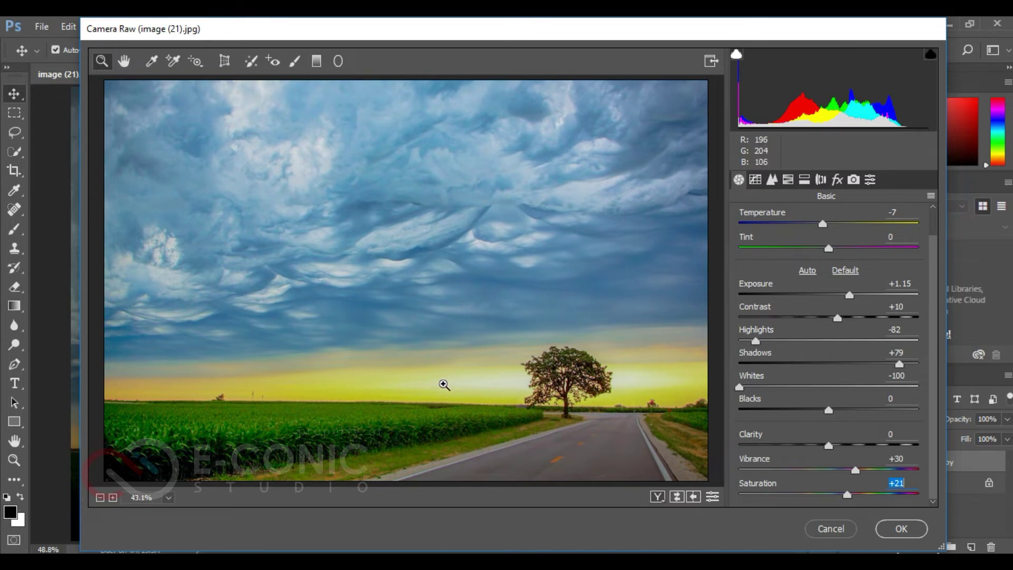
Step: Refine the basic adjustments by setting highlights to -90, blacks to +30 and temperature to -6
{"action": "scroll", "coordinate": [811, 352], "scroll_direction": "up", "scroll_amount": 1}
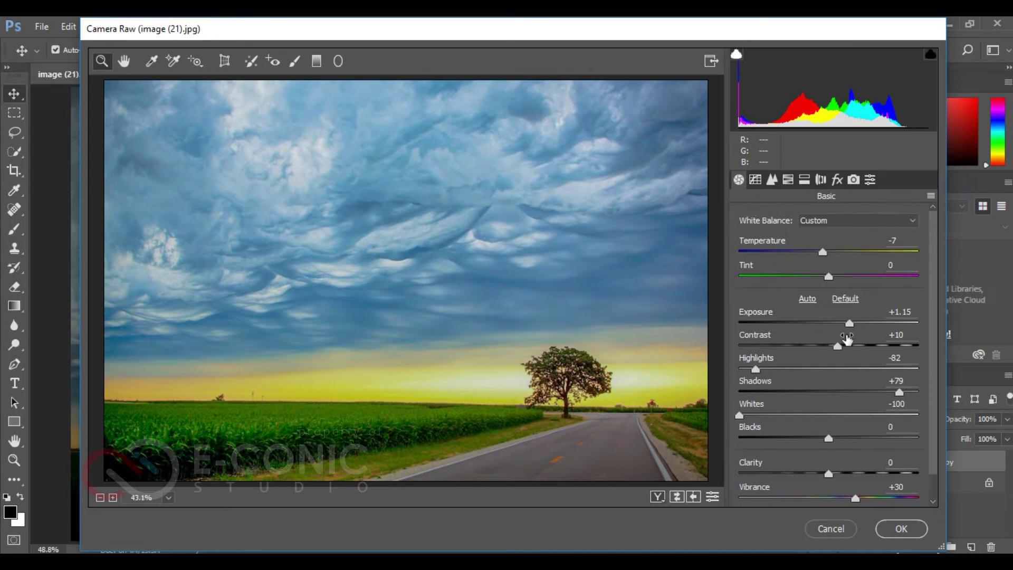
{"action": "left_click_drag", "start_coordinate": [756, 371], "coordinate": [749, 372]}
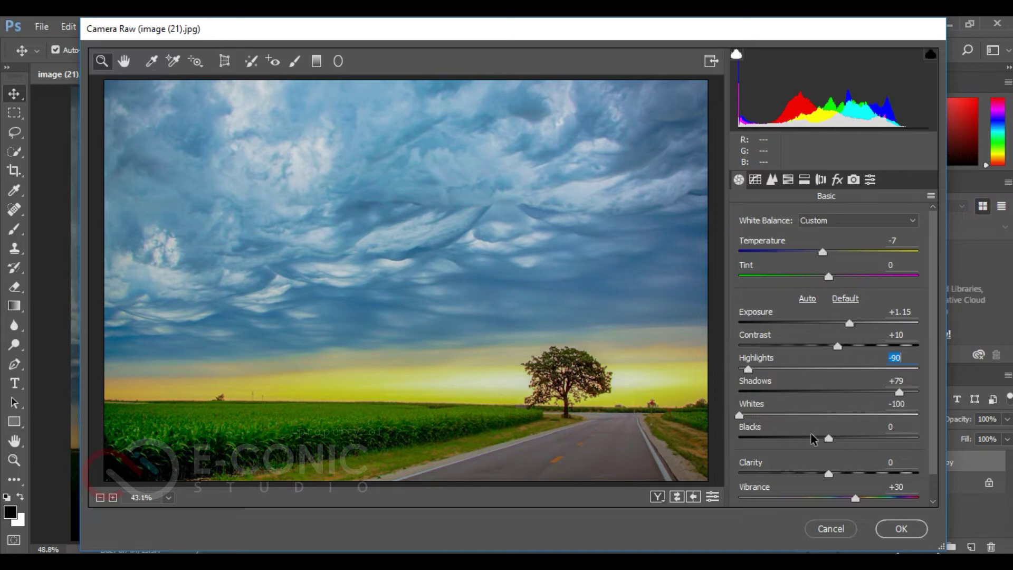
{"action": "left_click_drag", "start_coordinate": [827, 443], "coordinate": [861, 445]}
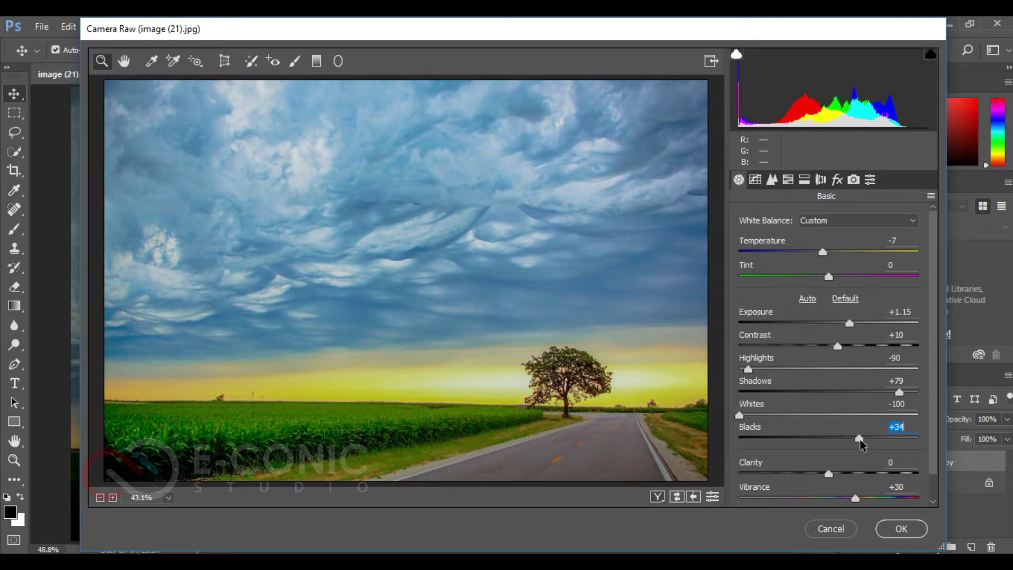
{"action": "key", "text": "Down"}
{"action": "key", "text": "Down"}
{"action": "key", "text": "Down"}
{"action": "key", "text": "Down"}
{"action": "left_click", "coordinate": [823, 255]}
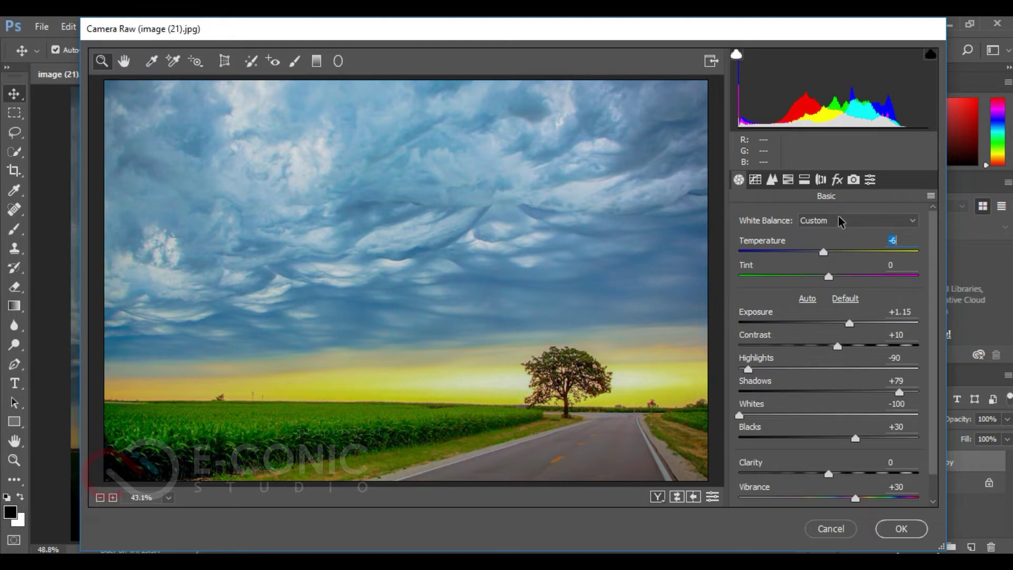
Step: In the HSL adjustments, set the hue of both yellows and greens to -16
{"action": "left_click", "coordinate": [788, 180]}
{"action": "left_click", "coordinate": [833, 345]}
{"action": "mouse_move", "coordinate": [833, 346]}
{"action": "left_mouse_down"}
{"action": "mouse_move", "coordinate": [731, 348]}
{"action": "mouse_move", "coordinate": [818, 352]}
{"action": "left_mouse_up"}
{"action": "left_click", "coordinate": [834, 368]}
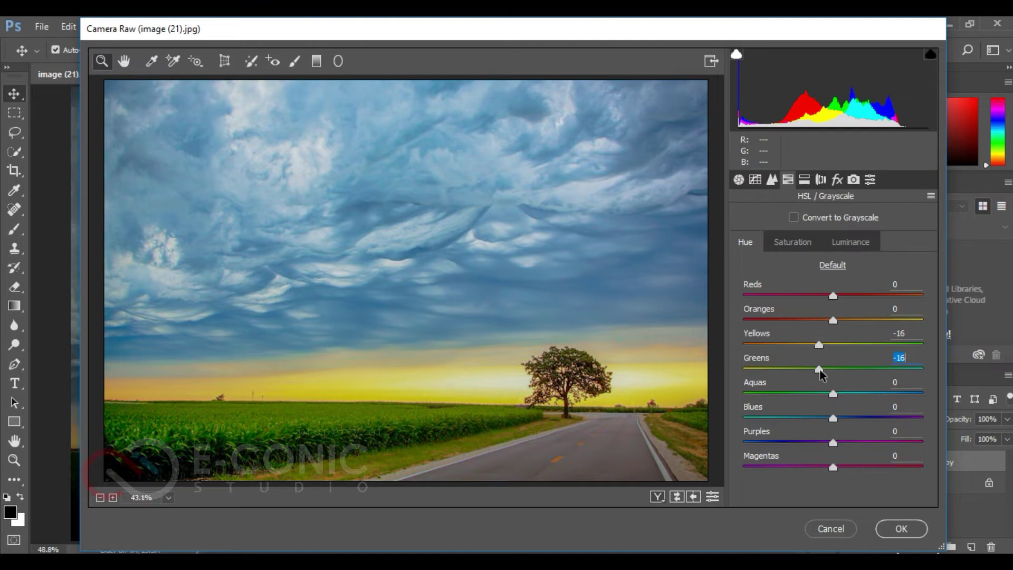
Step: Increase the HSL saturation of yellows and greens, and set luminance to -9 for yellows and -17 for greens
{"action": "left_click", "coordinate": [790, 242]}
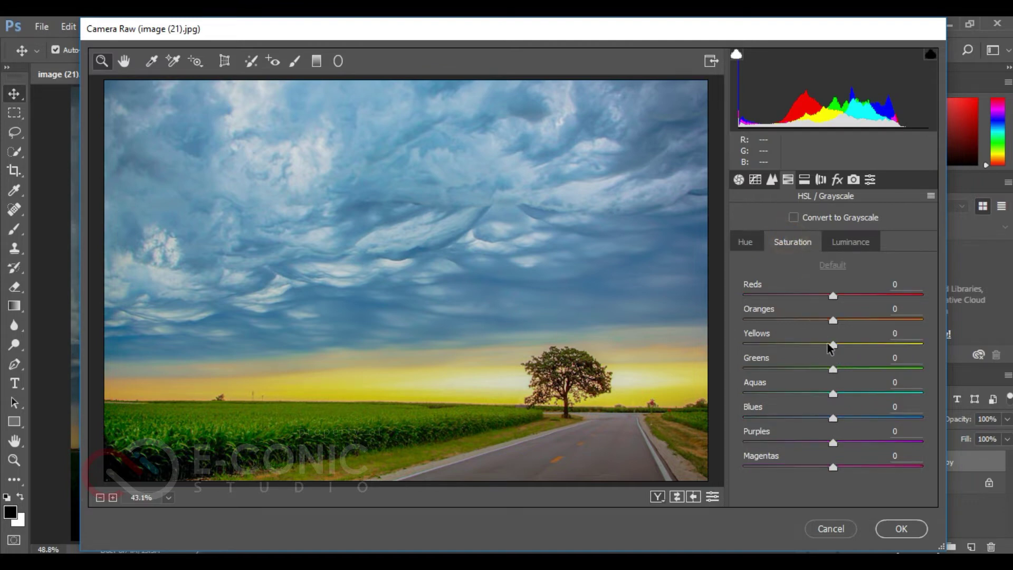
{"action": "left_click_drag", "start_coordinate": [832, 347], "coordinate": [849, 380]}
{"action": "left_click", "coordinate": [845, 246]}
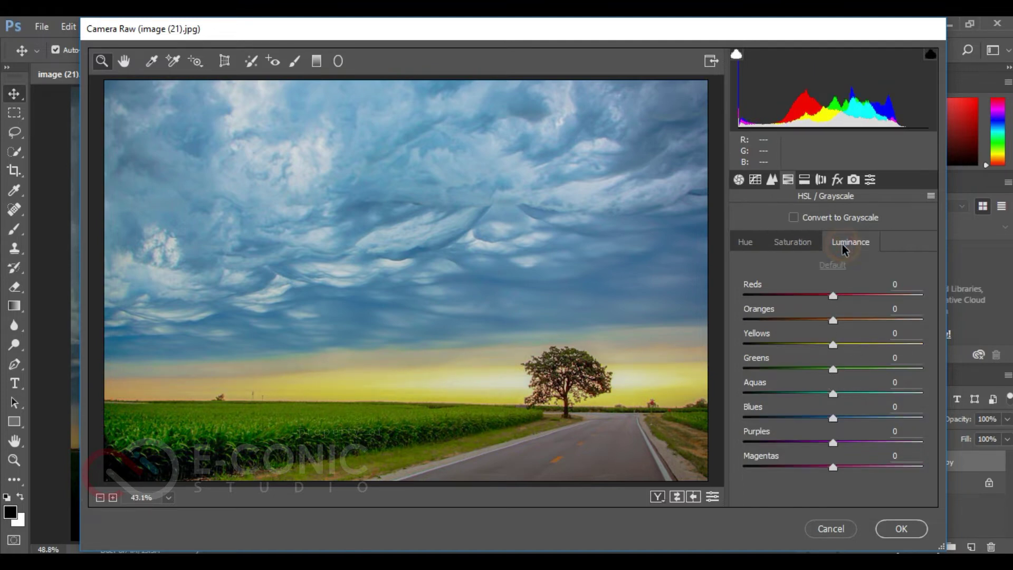
{"action": "left_click_drag", "start_coordinate": [834, 346], "coordinate": [818, 369]}
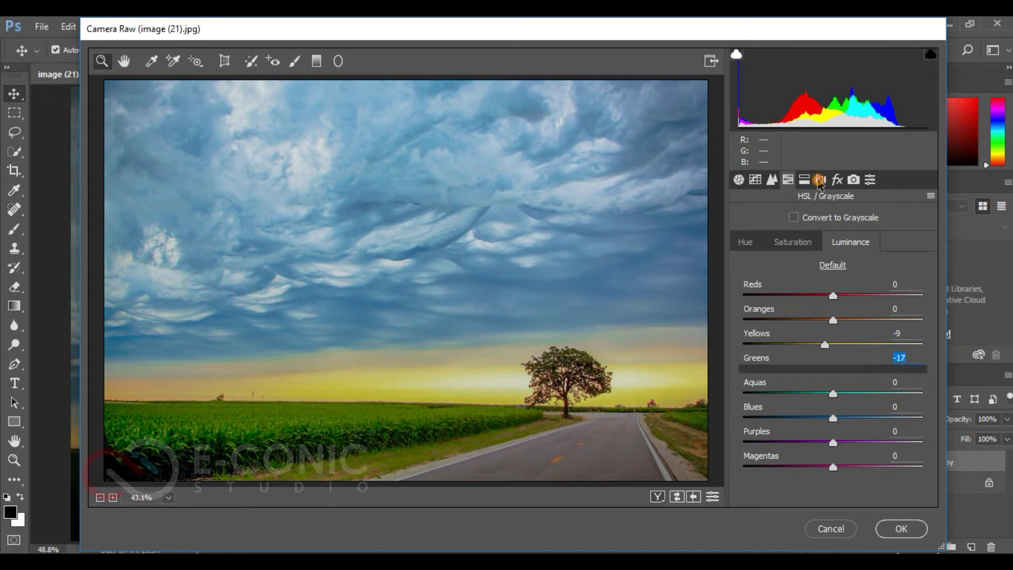
Step: In the lens corrections, set the vignetting amount to +42 and its midpoint to 0
{"action": "left_click", "coordinate": [820, 179]}
{"action": "scroll", "coordinate": [843, 250], "scroll_direction": "down", "scroll_amount": 2}
{"action": "left_click_drag", "start_coordinate": [828, 442], "coordinate": [868, 447]}
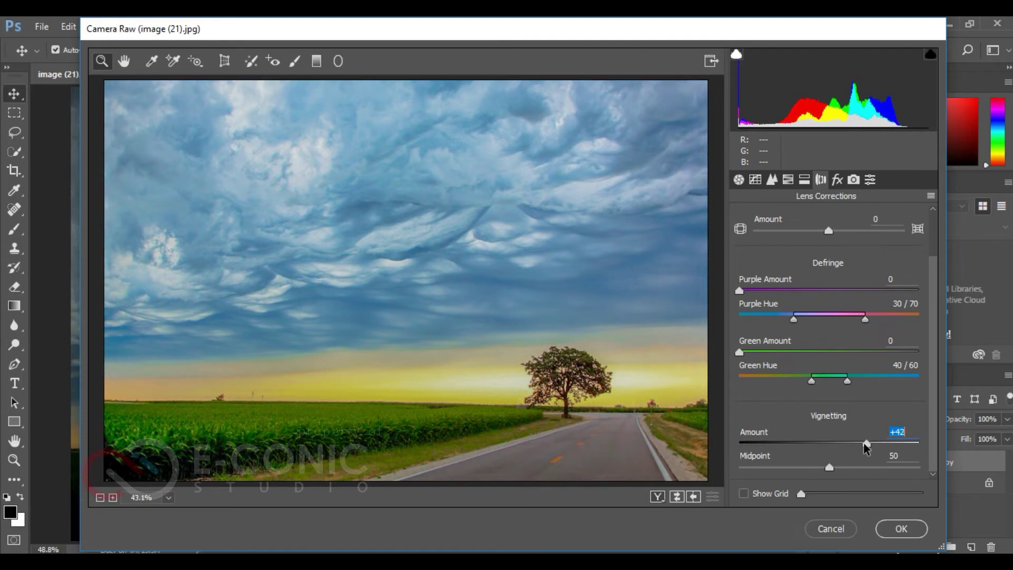
{"action": "left_click_drag", "start_coordinate": [829, 468], "coordinate": [740, 475]}
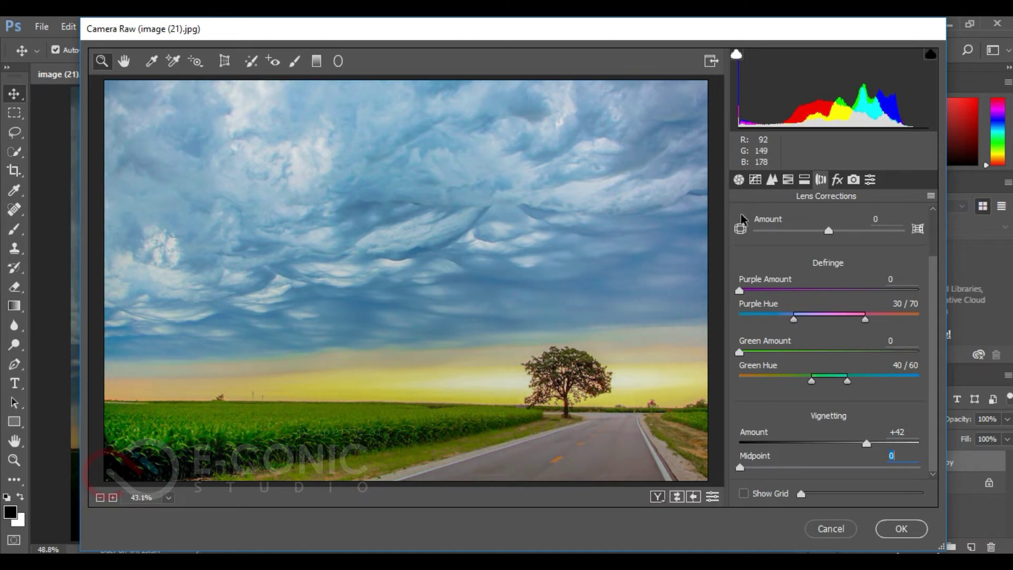
Step: Apply a dehaze effect with an amount of +21
{"action": "left_click", "coordinate": [838, 181]}
{"action": "left_click_drag", "start_coordinate": [829, 245], "coordinate": [841, 249]}
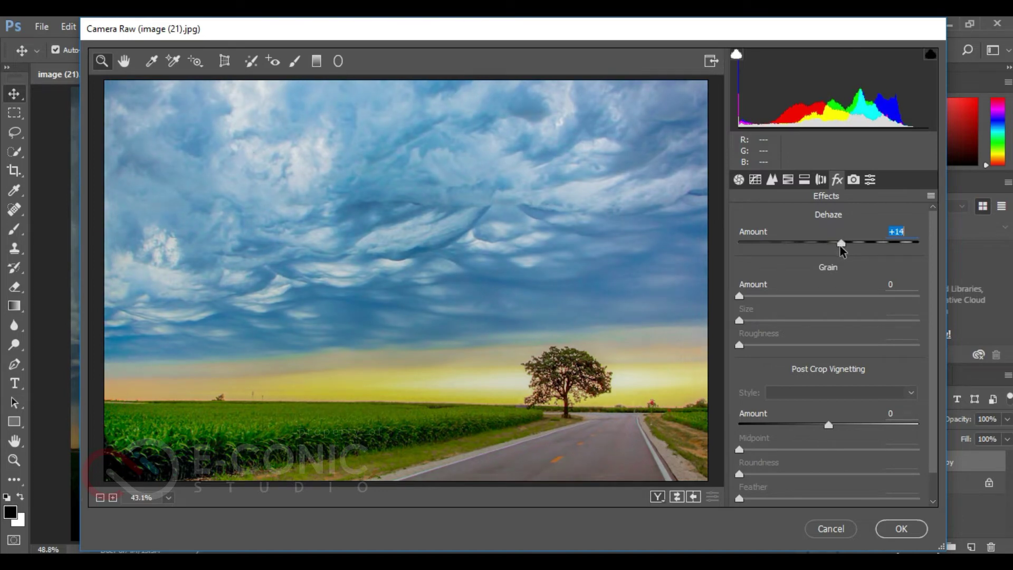
{"action": "left_click_drag", "start_coordinate": [842, 250], "coordinate": [847, 251]}
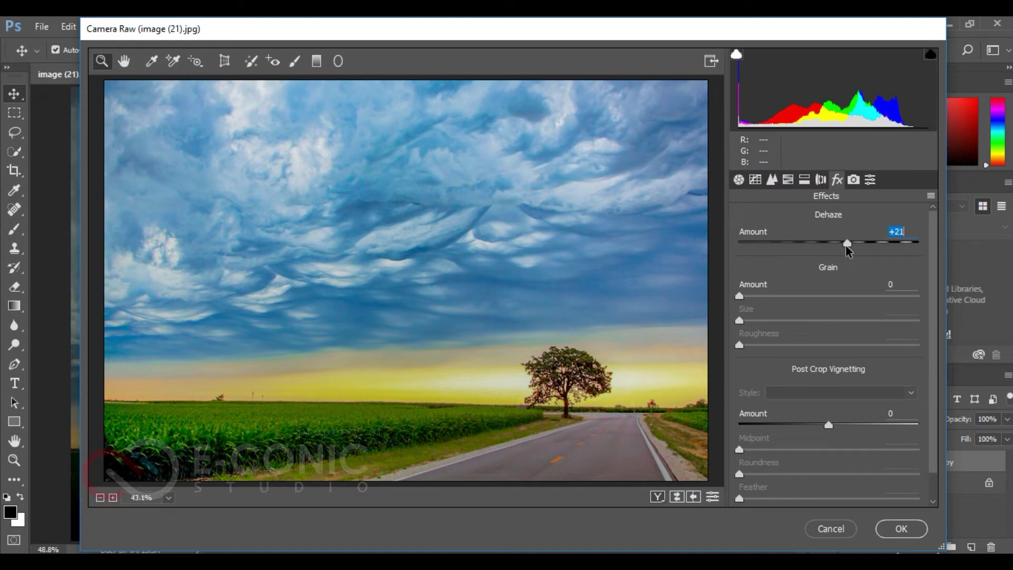
{"action": "scroll", "coordinate": [808, 346], "scroll_direction": "down", "scroll_amount": 1}
{"action": "scroll", "coordinate": [792, 327], "scroll_direction": "up", "scroll_amount": 1}
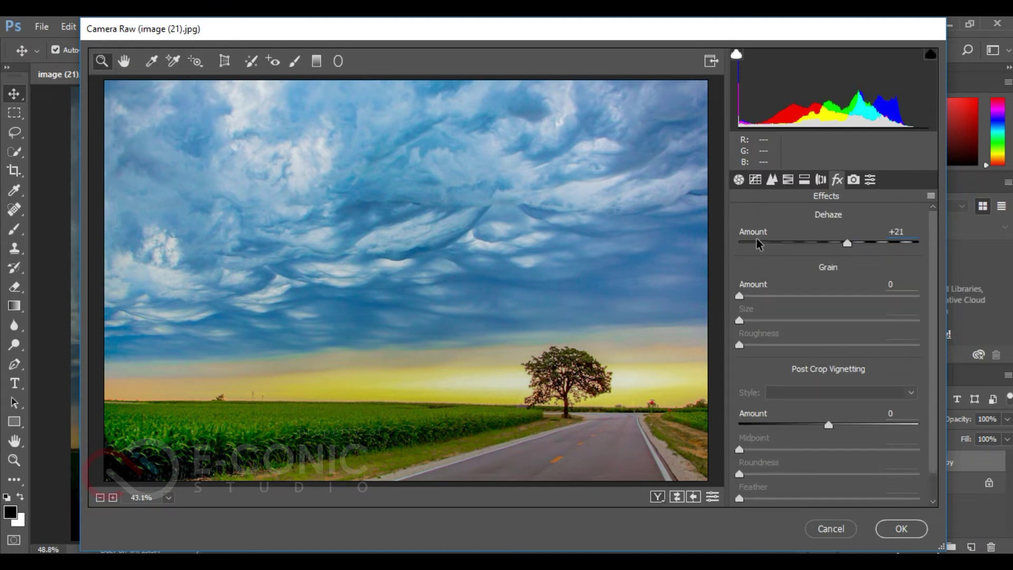
Step: Return to the basic adjustments and set the temperature to -5
{"action": "left_click", "coordinate": [739, 180]}
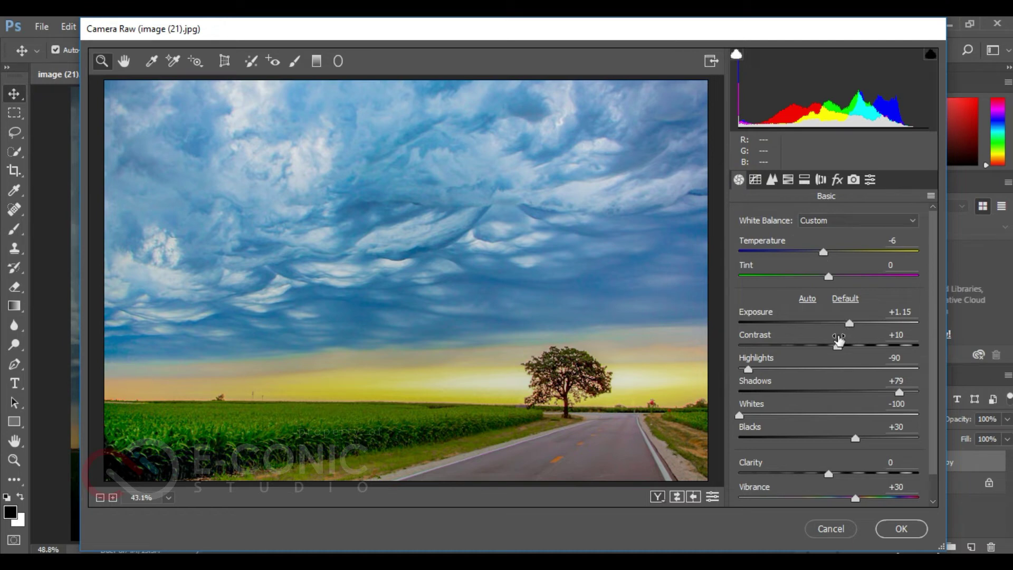
{"action": "mouse_move", "coordinate": [824, 254]}
{"action": "left_mouse_down"}
{"action": "mouse_move", "coordinate": [838, 254]}
{"action": "mouse_move", "coordinate": [804, 264]}
{"action": "mouse_move", "coordinate": [827, 265]}
{"action": "left_mouse_up"}
{"action": "key", "text": "Down"}
{"action": "left_click", "coordinate": [751, 180]}
{"action": "left_click", "coordinate": [739, 180]}
Step: Rebalance the photo's tones with blacks at -48, highlights at -82, shadows at +90 and exposure at +1.20
{"action": "left_click_drag", "start_coordinate": [854, 439], "coordinate": [785, 454]}
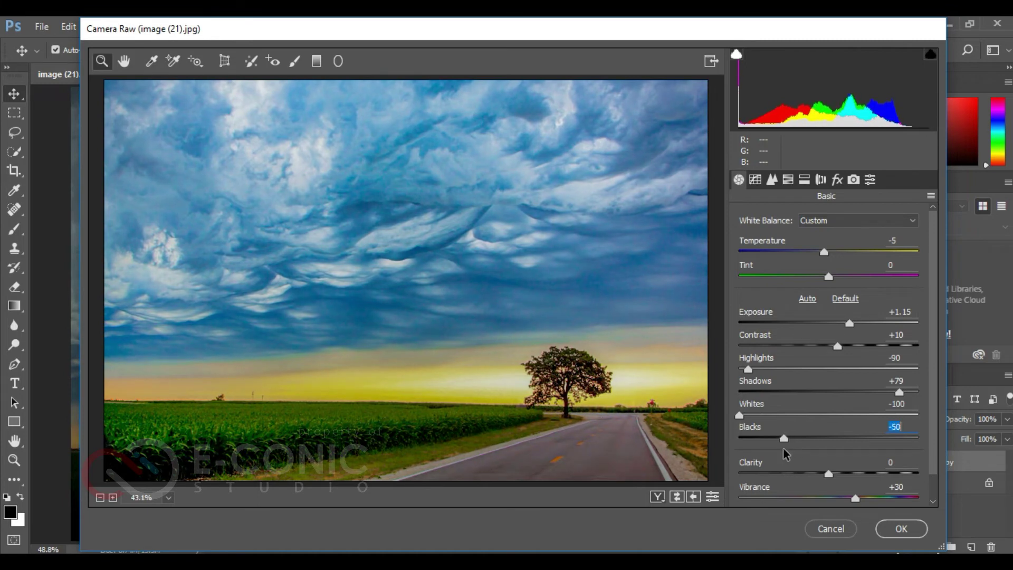
{"action": "mouse_move", "coordinate": [748, 369]}
{"action": "left_mouse_down"}
{"action": "mouse_move", "coordinate": [722, 375]}
{"action": "mouse_move", "coordinate": [792, 381]}
{"action": "mouse_move", "coordinate": [756, 380]}
{"action": "left_mouse_up"}
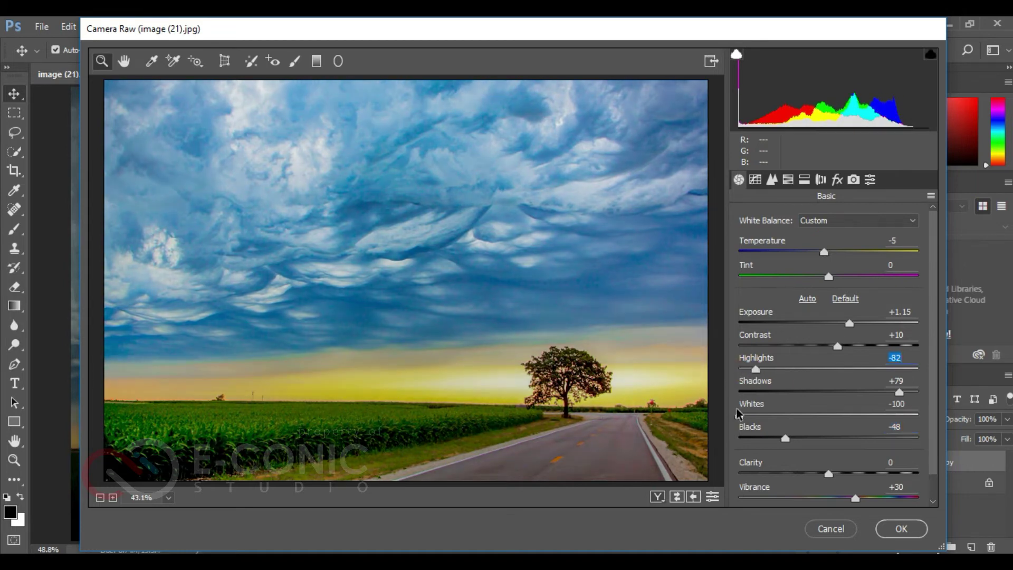
{"action": "left_click_drag", "start_coordinate": [901, 393], "coordinate": [930, 403]}
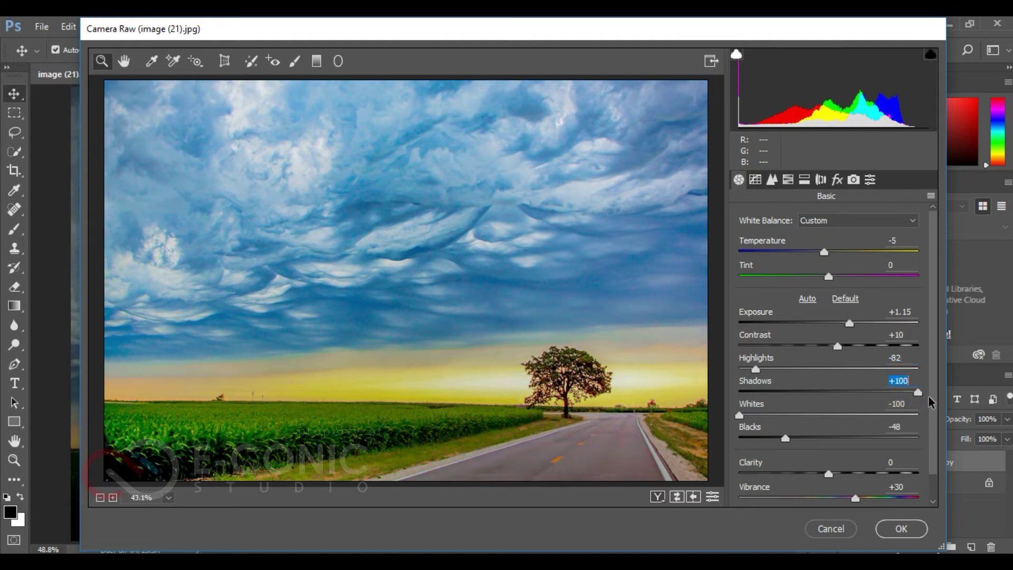
{"action": "left_click_drag", "start_coordinate": [927, 402], "coordinate": [911, 402]}
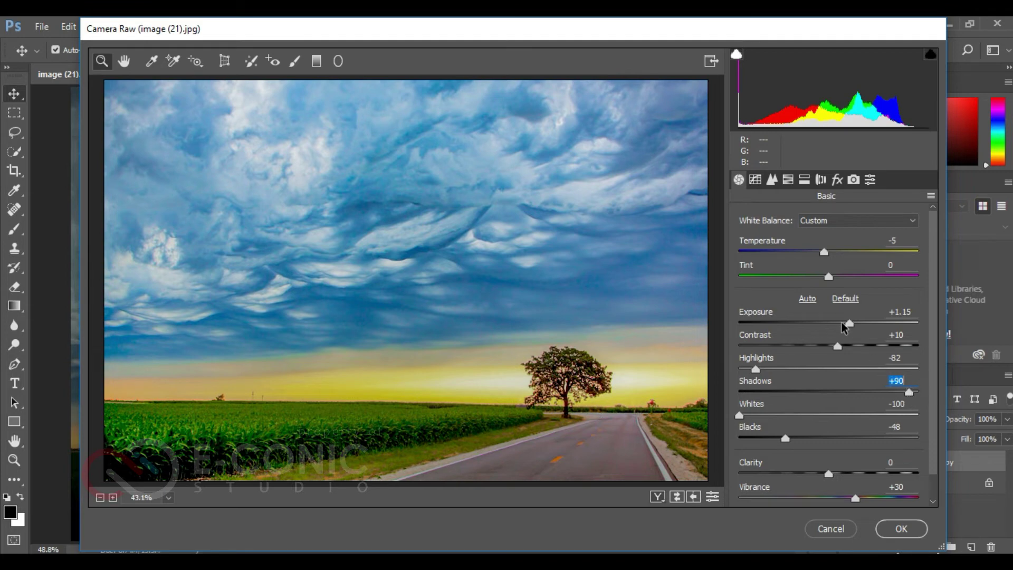
{"action": "left_click_drag", "start_coordinate": [848, 328], "coordinate": [852, 328]}
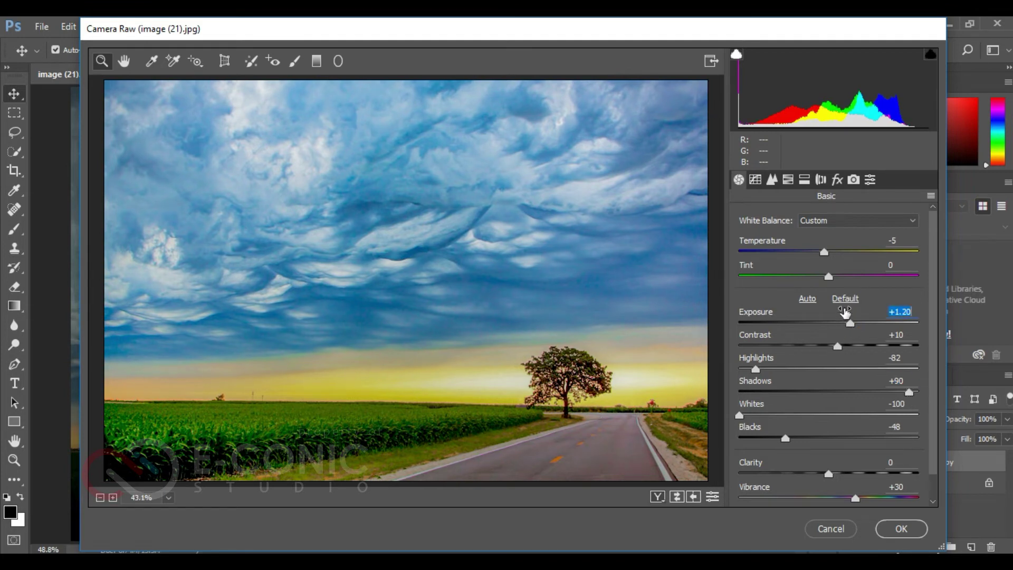
Step: Adjust the parametric tone curve with highlights at +10, lights at +10 and darks at -5
{"action": "left_click", "coordinate": [770, 180]}
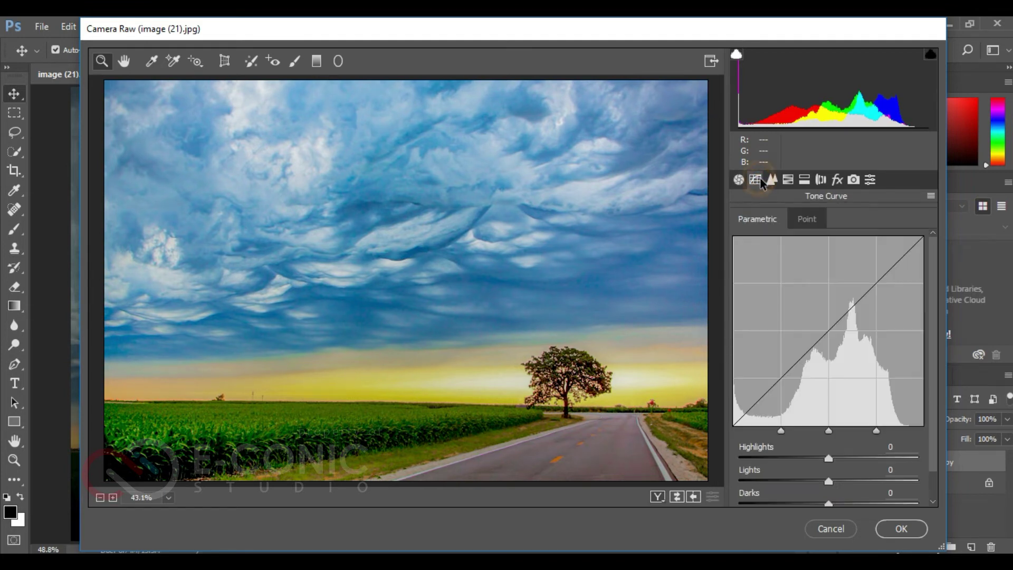
{"action": "scroll", "coordinate": [822, 448], "scroll_direction": "down", "scroll_amount": 1}
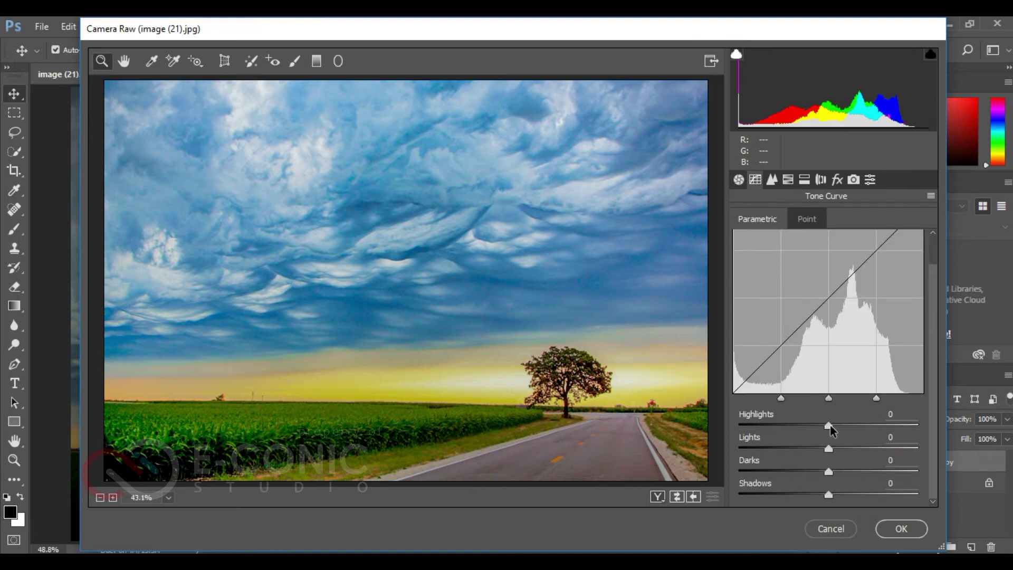
{"action": "left_click_drag", "start_coordinate": [831, 425], "coordinate": [840, 426]}
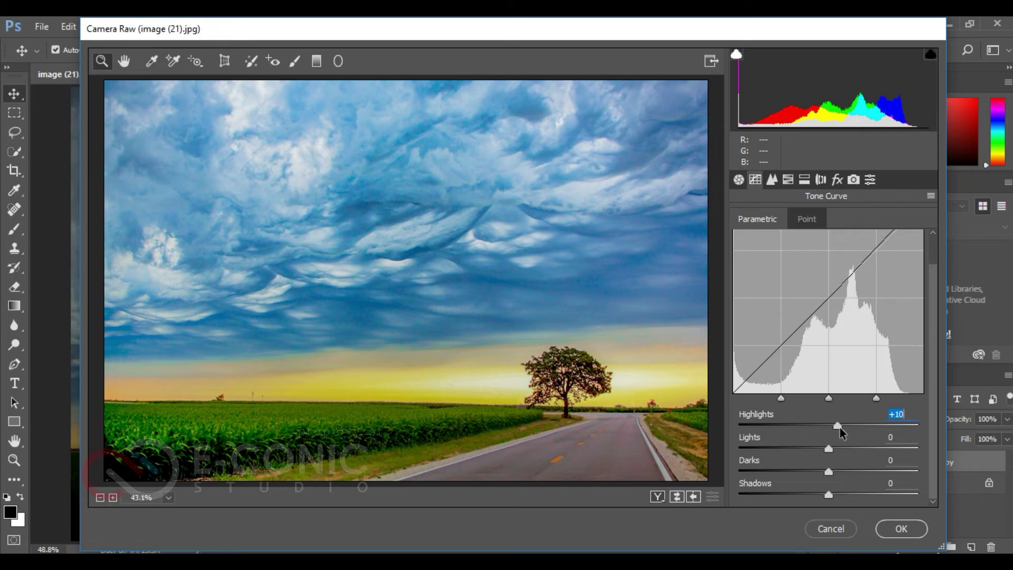
{"action": "left_click", "coordinate": [902, 415]}
{"action": "left_click", "coordinate": [897, 438]}
{"action": "type", "text": "10"}
{"action": "left_click_drag", "start_coordinate": [829, 473], "coordinate": [826, 475]}
{"action": "type", "text": "-5"}
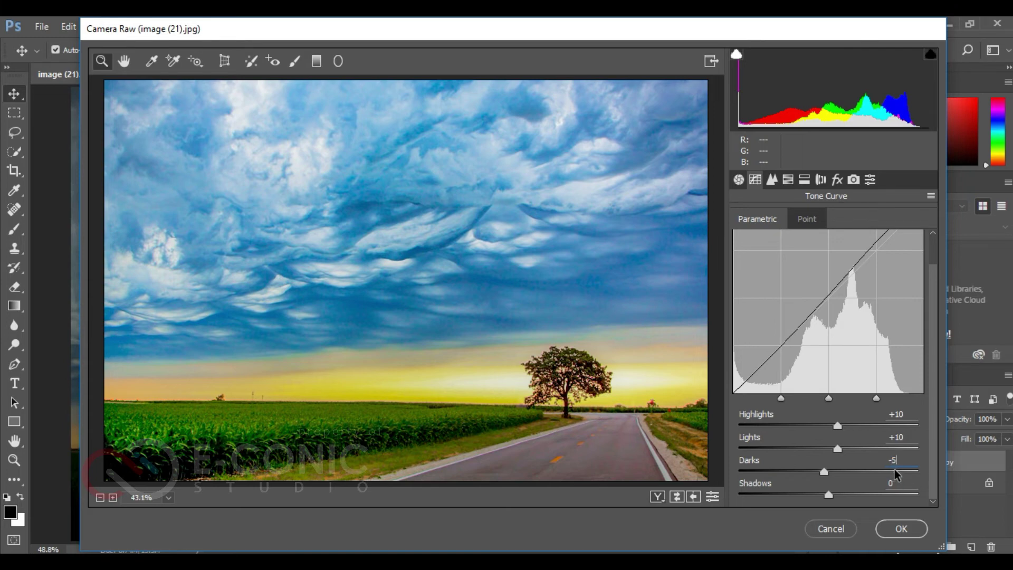
Step: Set the parametric tone curve's shadows to -5 and the luminance to +14 for yellows and +6 for greens
{"action": "key", "text": "Tab"}
{"action": "left_click_drag", "start_coordinate": [828, 495], "coordinate": [827, 495]}
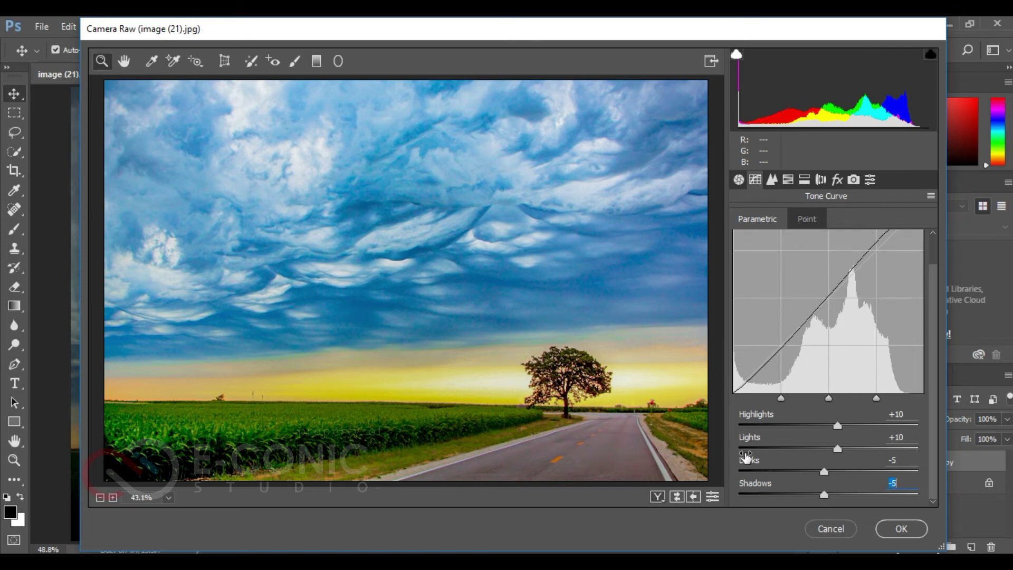
{"action": "left_click", "coordinate": [788, 180]}
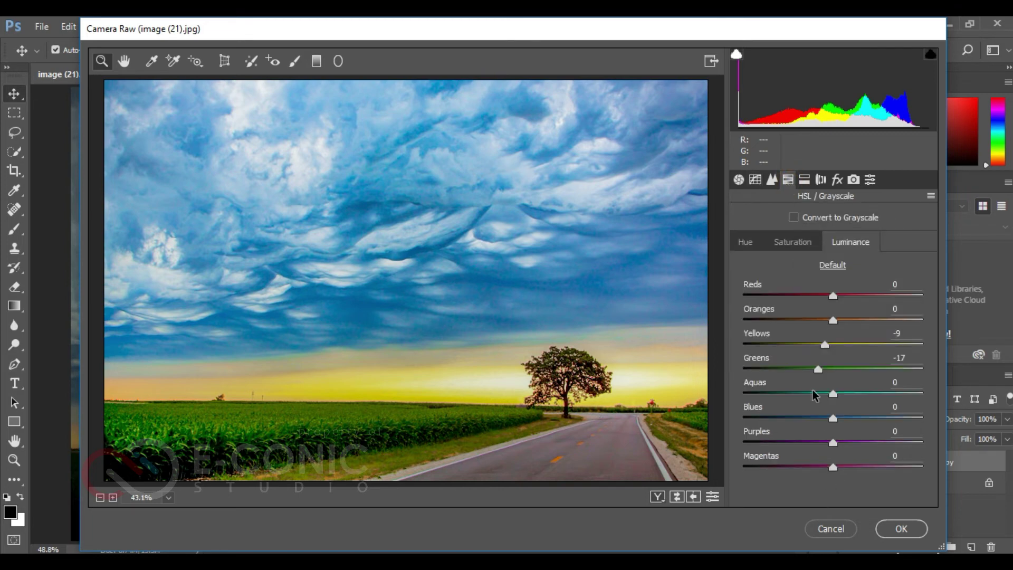
{"action": "left_click_drag", "start_coordinate": [826, 346], "coordinate": [846, 343]}
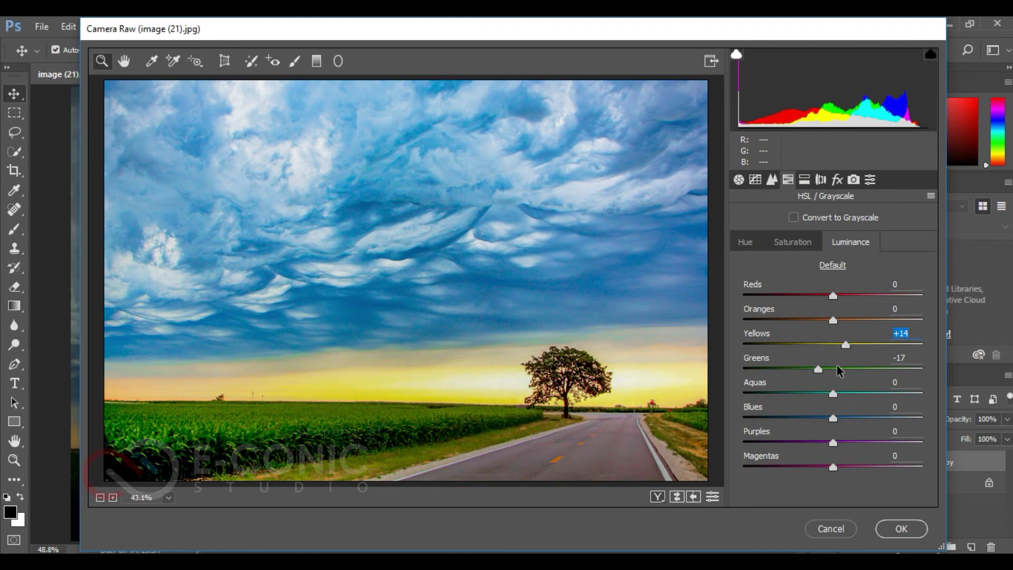
{"action": "left_click_drag", "start_coordinate": [819, 369], "coordinate": [845, 375]}
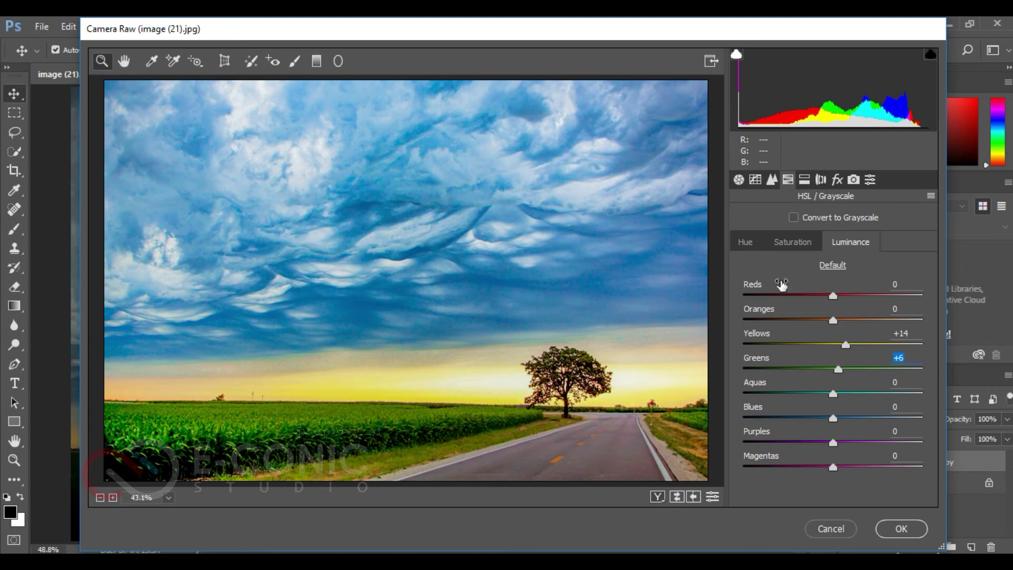
Step: Set the saturation to -12 for yellows and -24 for greens, and the hue to -29 for yellows and -6 for greens
{"action": "left_click", "coordinate": [793, 242]}
{"action": "left_click_drag", "start_coordinate": [847, 373], "coordinate": [812, 387]}
{"action": "left_click", "coordinate": [804, 345]}
{"action": "mouse_move", "coordinate": [803, 344]}
{"action": "left_mouse_down"}
{"action": "mouse_move", "coordinate": [781, 344]}
{"action": "mouse_move", "coordinate": [822, 349]}
{"action": "left_mouse_up"}
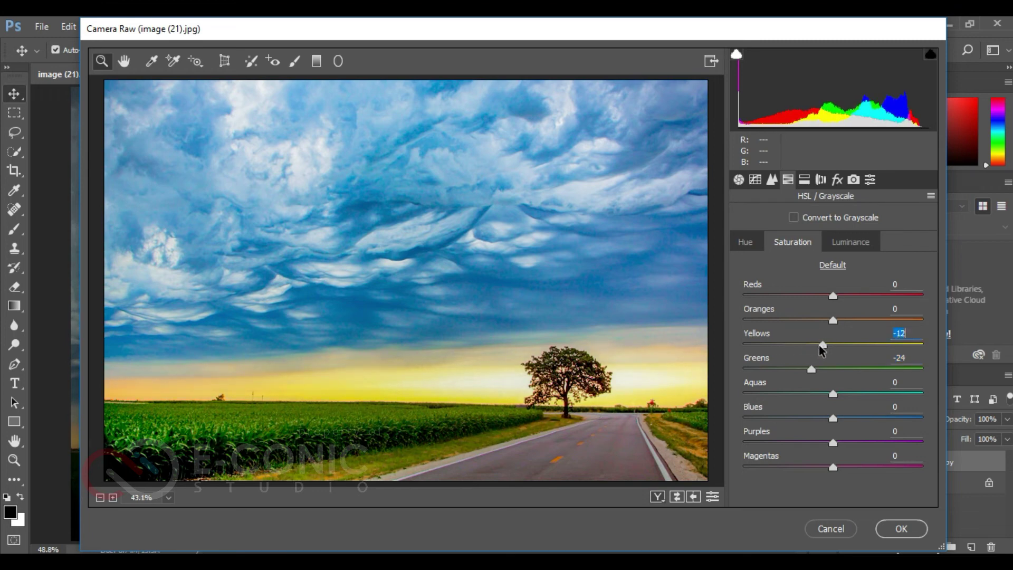
{"action": "left_click", "coordinate": [746, 242]}
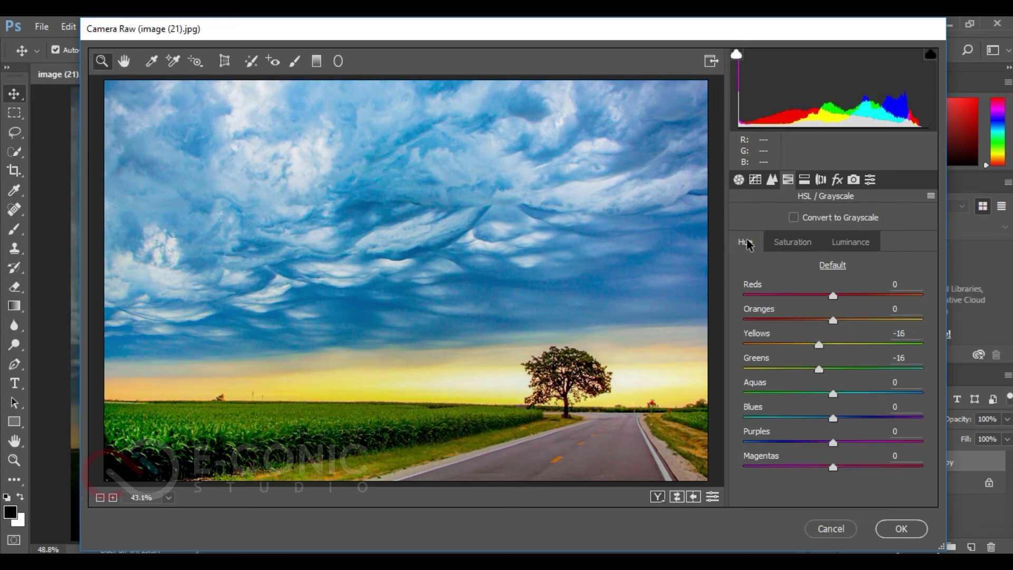
{"action": "left_click_drag", "start_coordinate": [820, 349], "coordinate": [828, 394]}
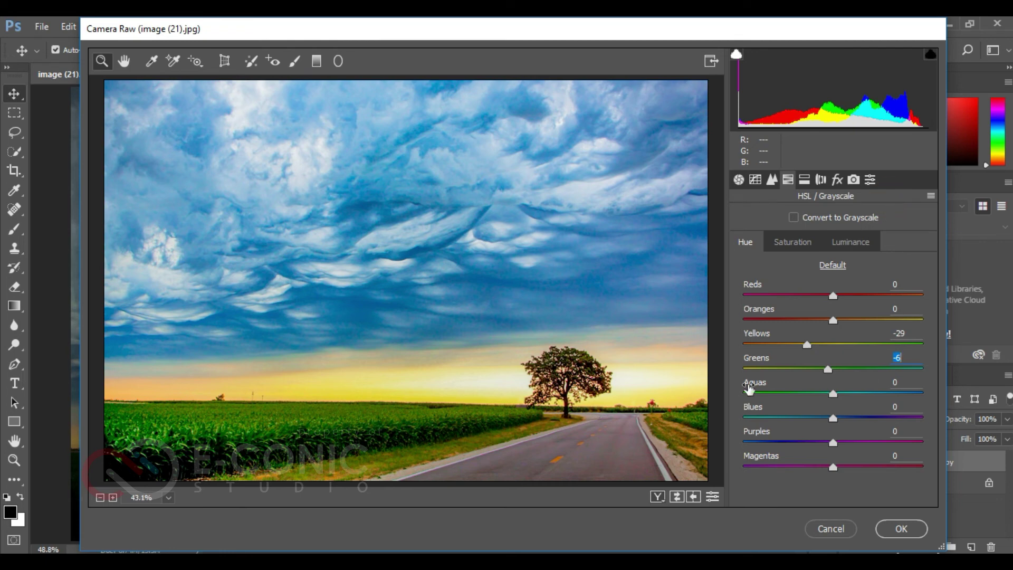
Step: Cycle through the split and side-by-side before/after previews to compare the graded photo with the original
{"action": "left_click", "coordinate": [657, 497]}
{"action": "left_click", "coordinate": [657, 497]}
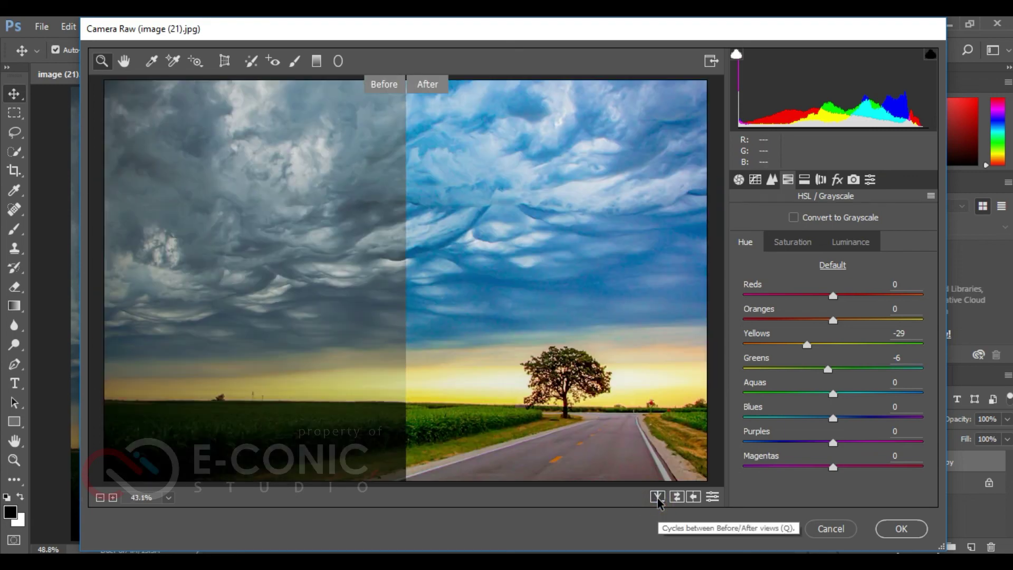
{"action": "left_click", "coordinate": [657, 498]}
{"action": "left_click", "coordinate": [657, 498]}
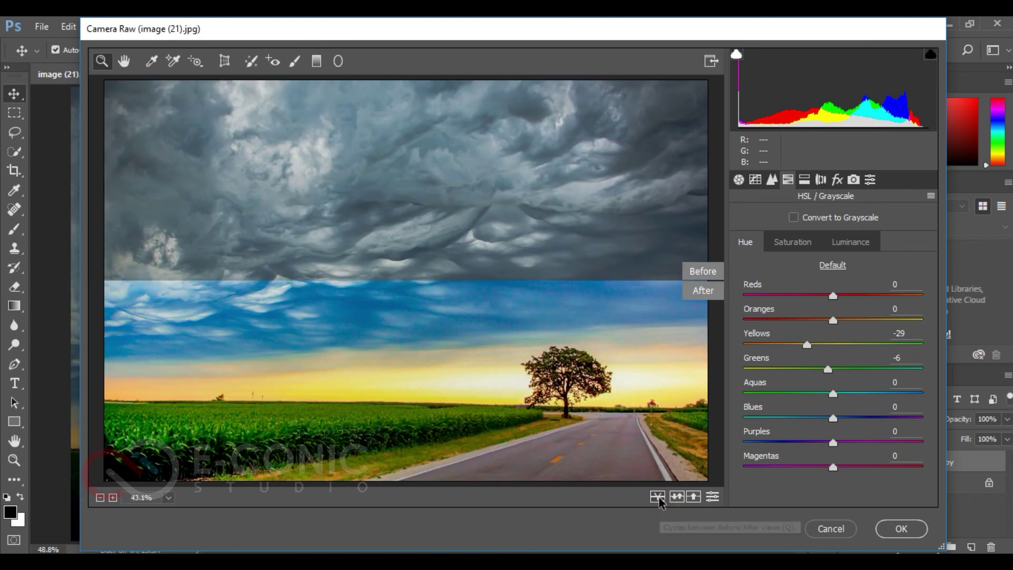
{"action": "left_click", "coordinate": [658, 499]}
{"action": "left_click", "coordinate": [659, 499]}
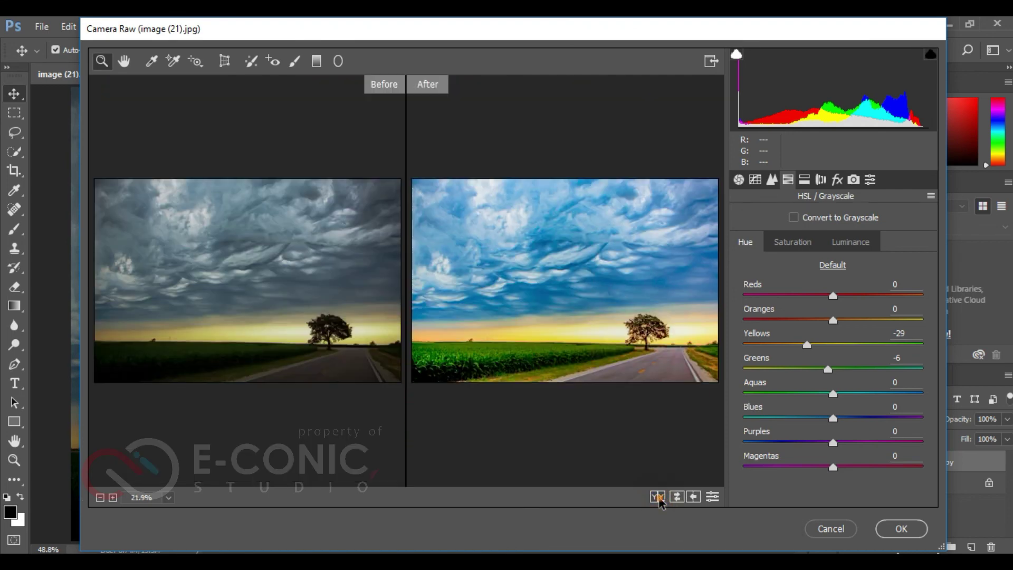
{"action": "left_click", "coordinate": [658, 499]}
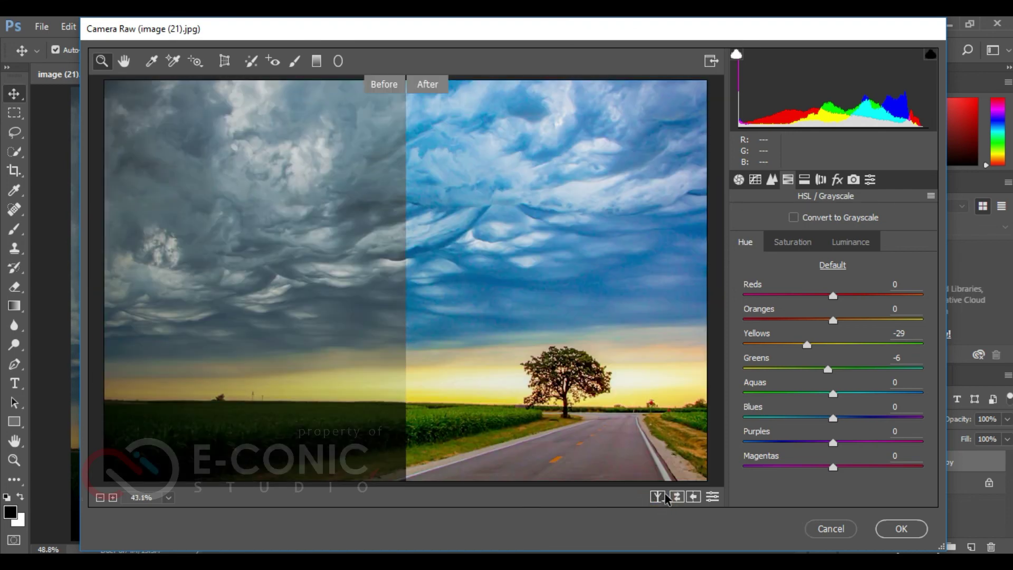
Step: Apply the Camera Raw adjustments and toggle the Background copy layer's visibility to compare it with the original
{"action": "left_click", "coordinate": [917, 531]}
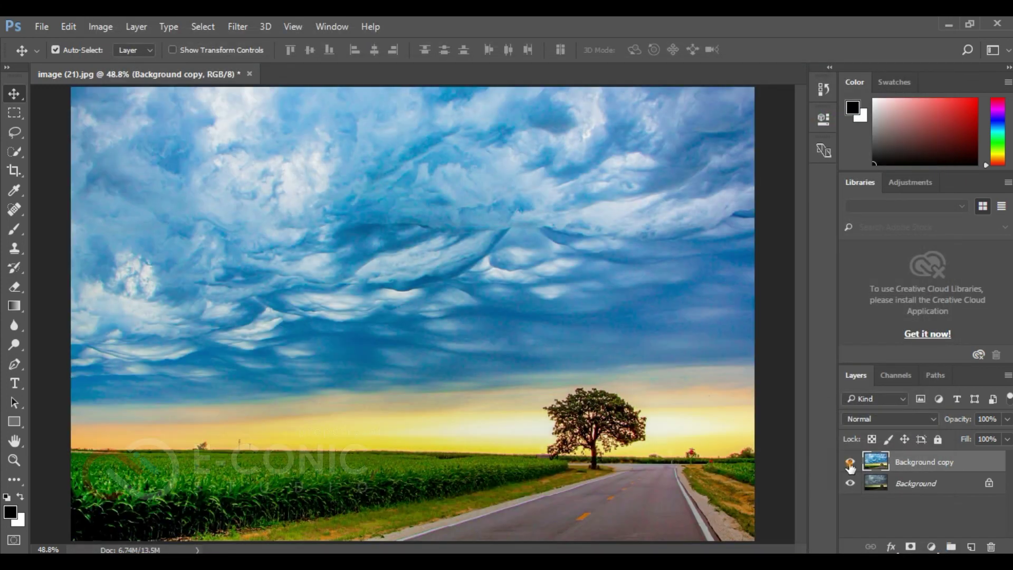
{"action": "left_click", "coordinate": [850, 463]}
{"action": "left_click", "coordinate": [849, 463]}
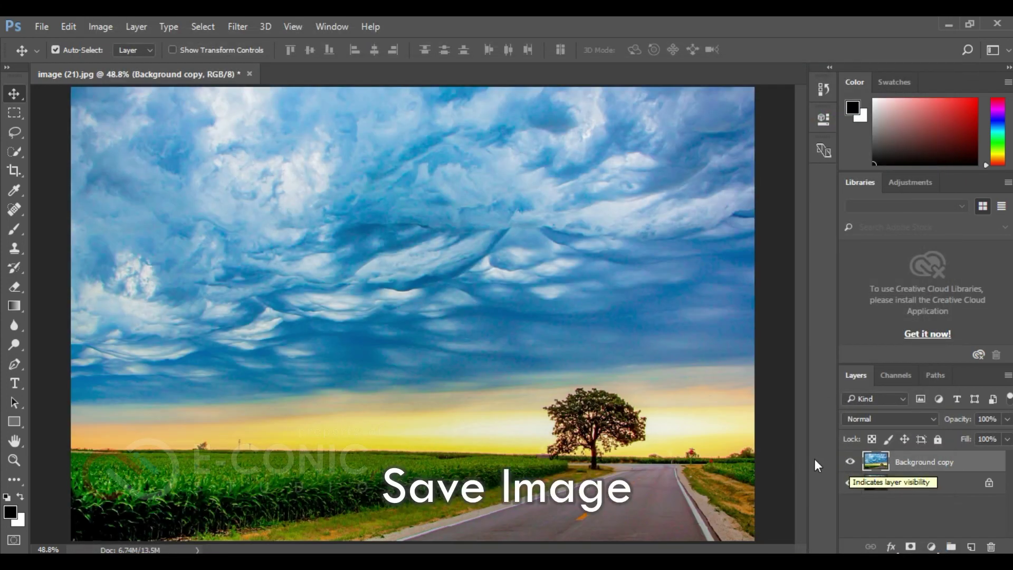
Step: Save the graded photo as a JPEG file named image (21)+
{"action": "left_click", "coordinate": [42, 26]}
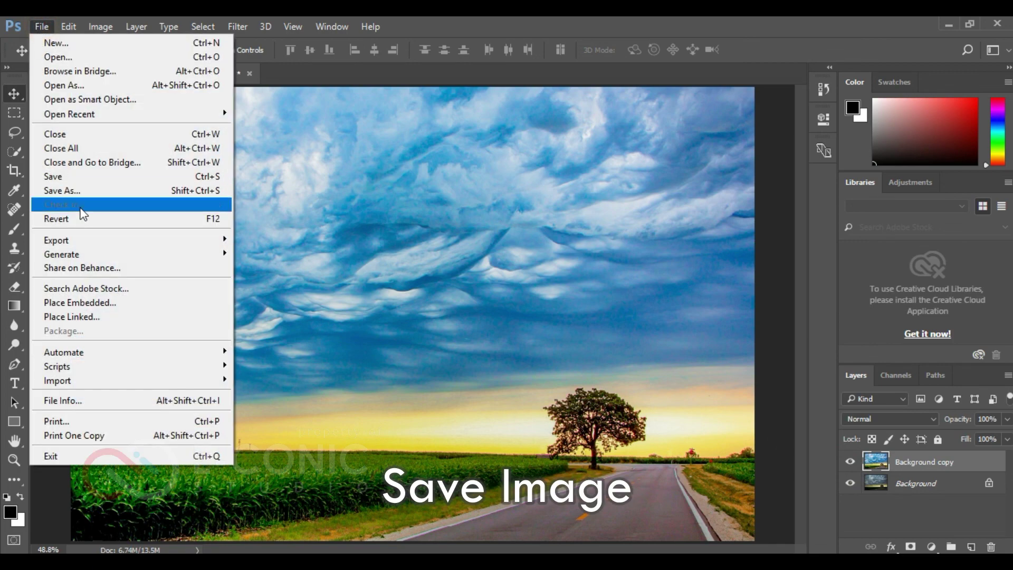
{"action": "left_click", "coordinate": [71, 191]}
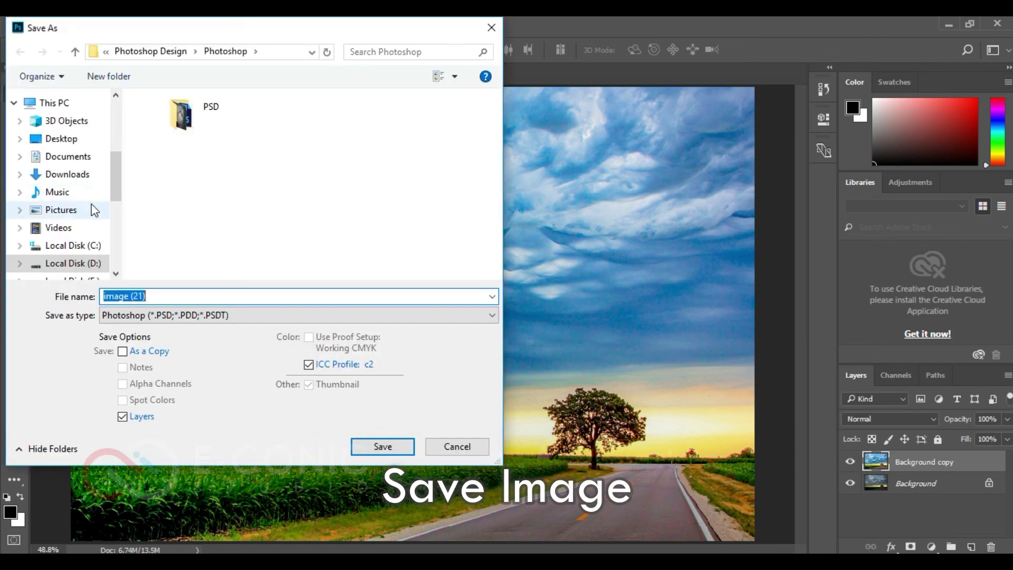
{"action": "left_click", "coordinate": [198, 294]}
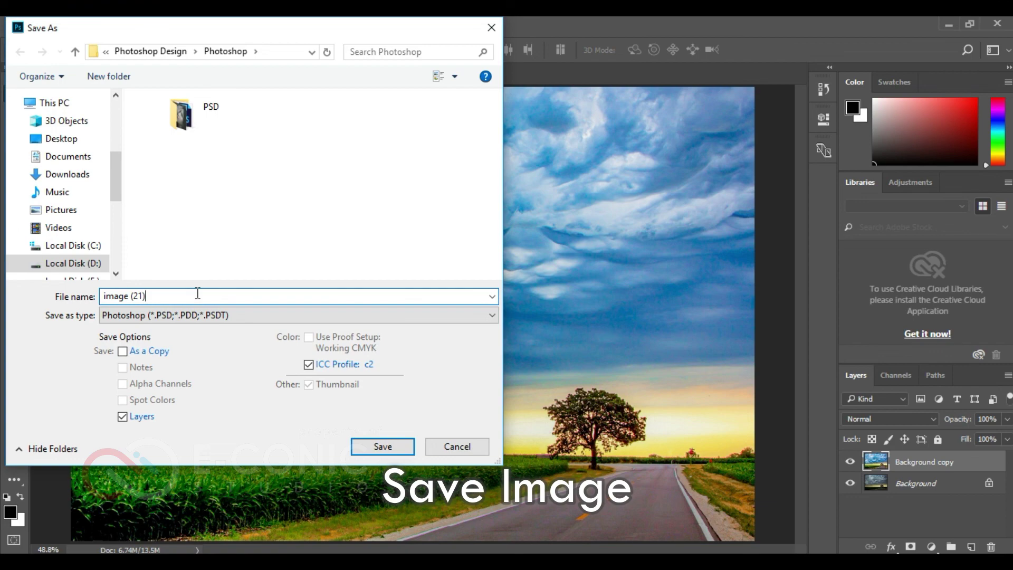
{"action": "left_click", "coordinate": [200, 293]}
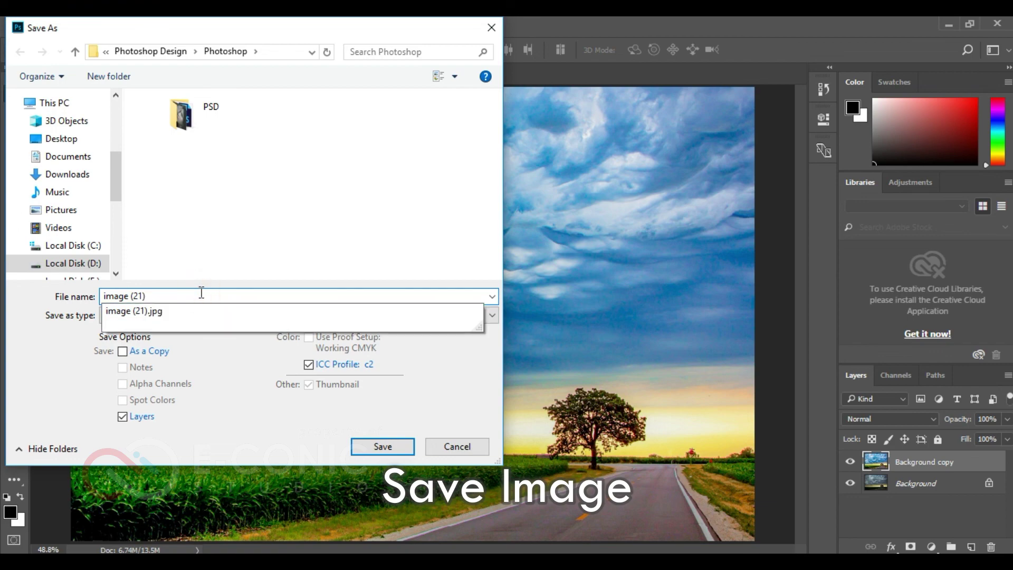
{"action": "type", "text": "+"}
{"action": "left_click", "coordinate": [211, 315]}
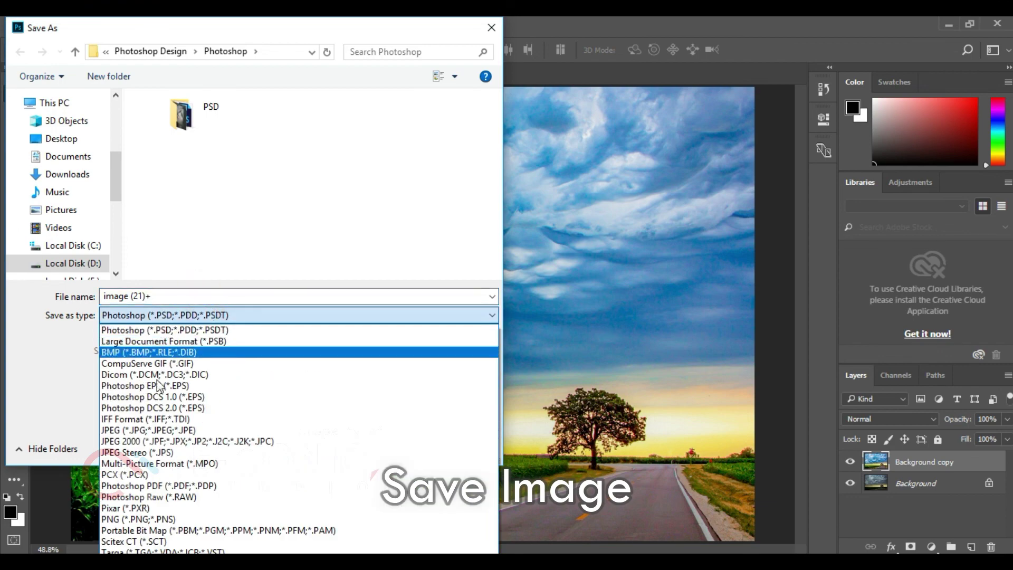
{"action": "left_click", "coordinate": [162, 430]}
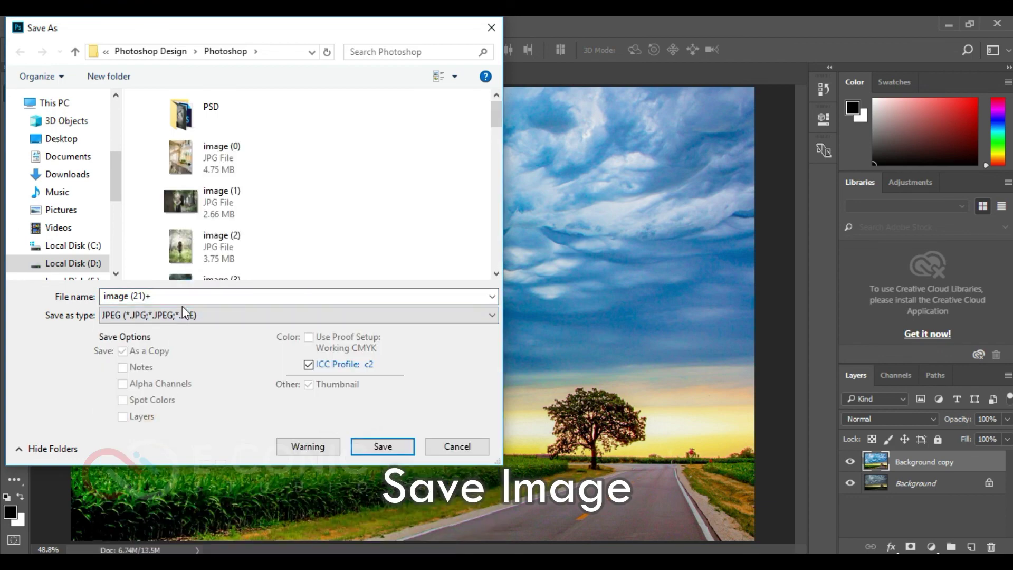
{"action": "left_click", "coordinate": [377, 444]}
{"action": "left_click", "coordinate": [591, 152]}
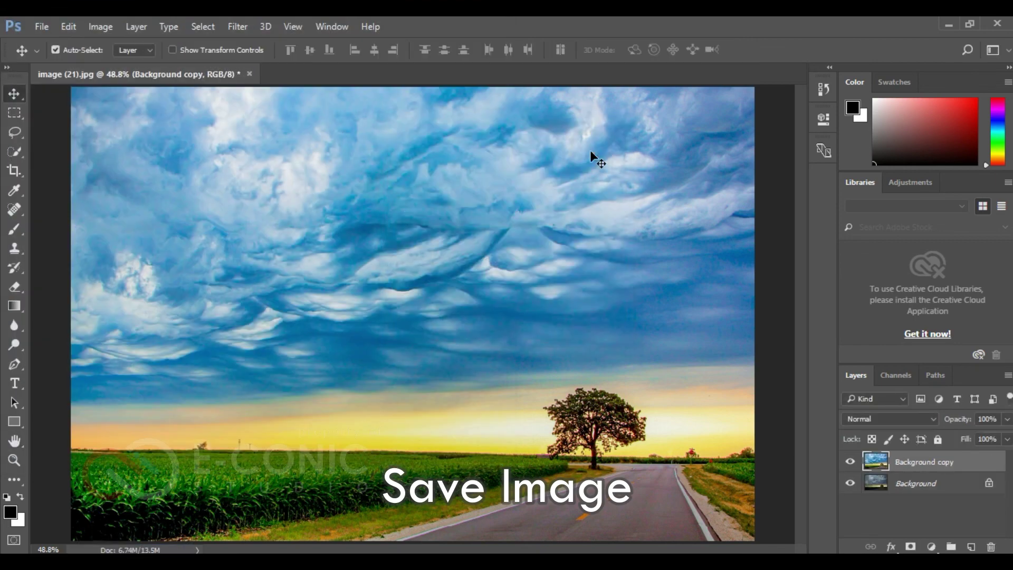